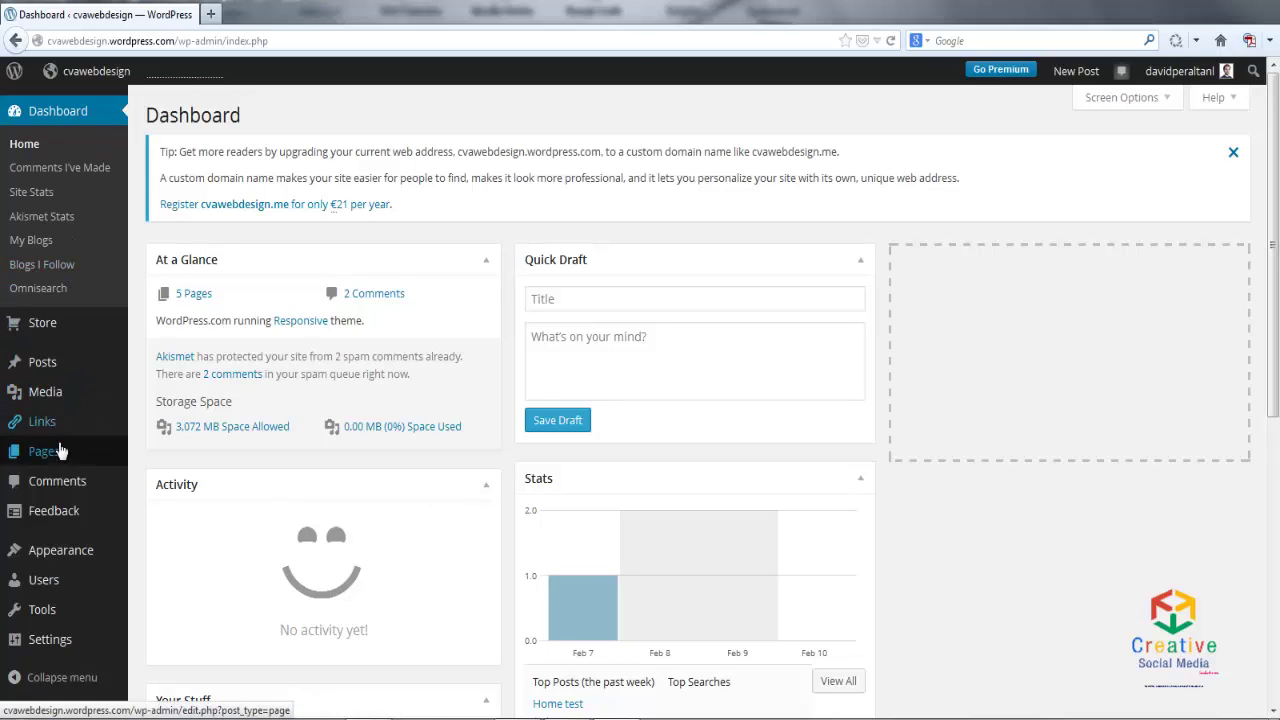
# Create a new page titled "Blog" and set its template to Content/Sidebar.
pyautogui.moveTo(58, 460)
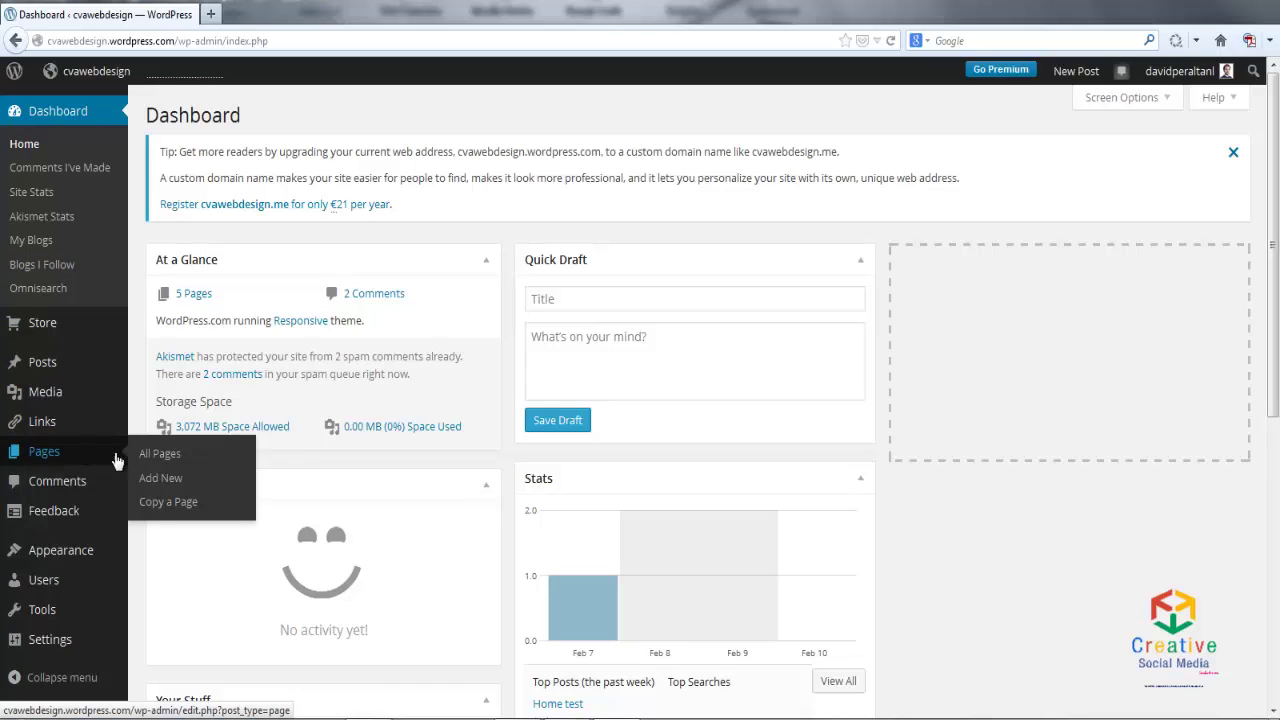
pyautogui.click(162, 478)
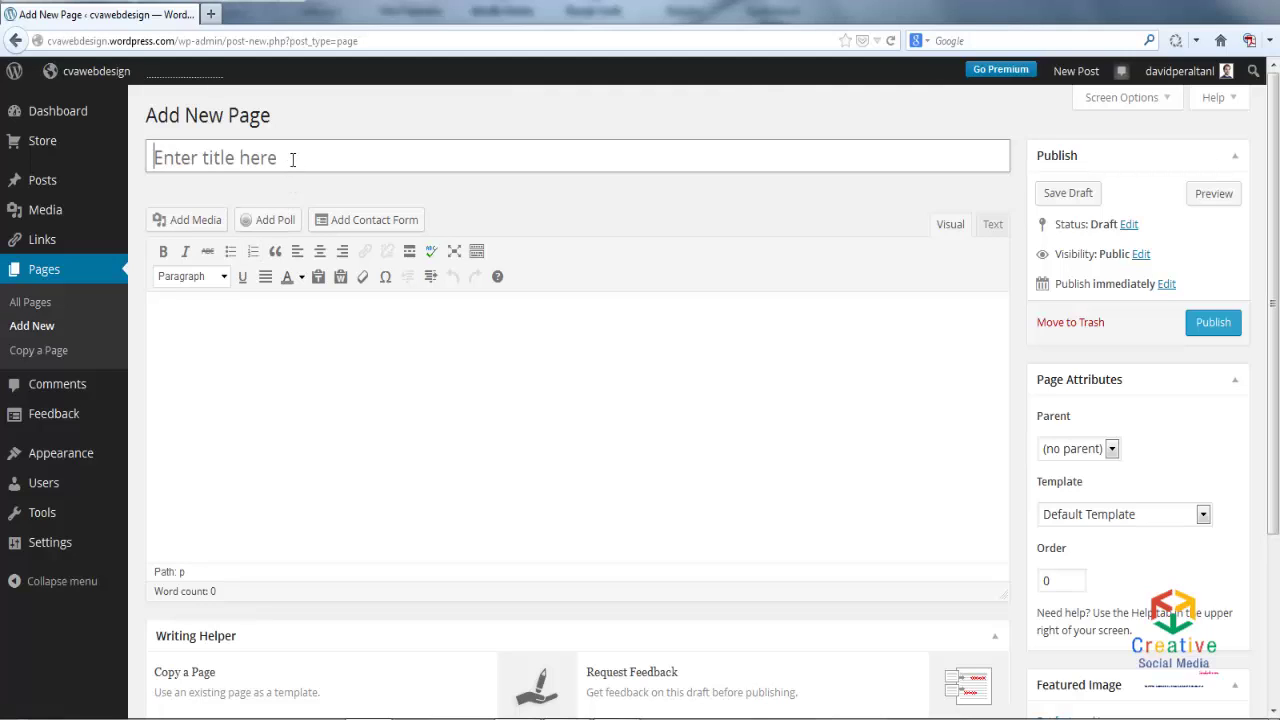
pyautogui.press('shift')
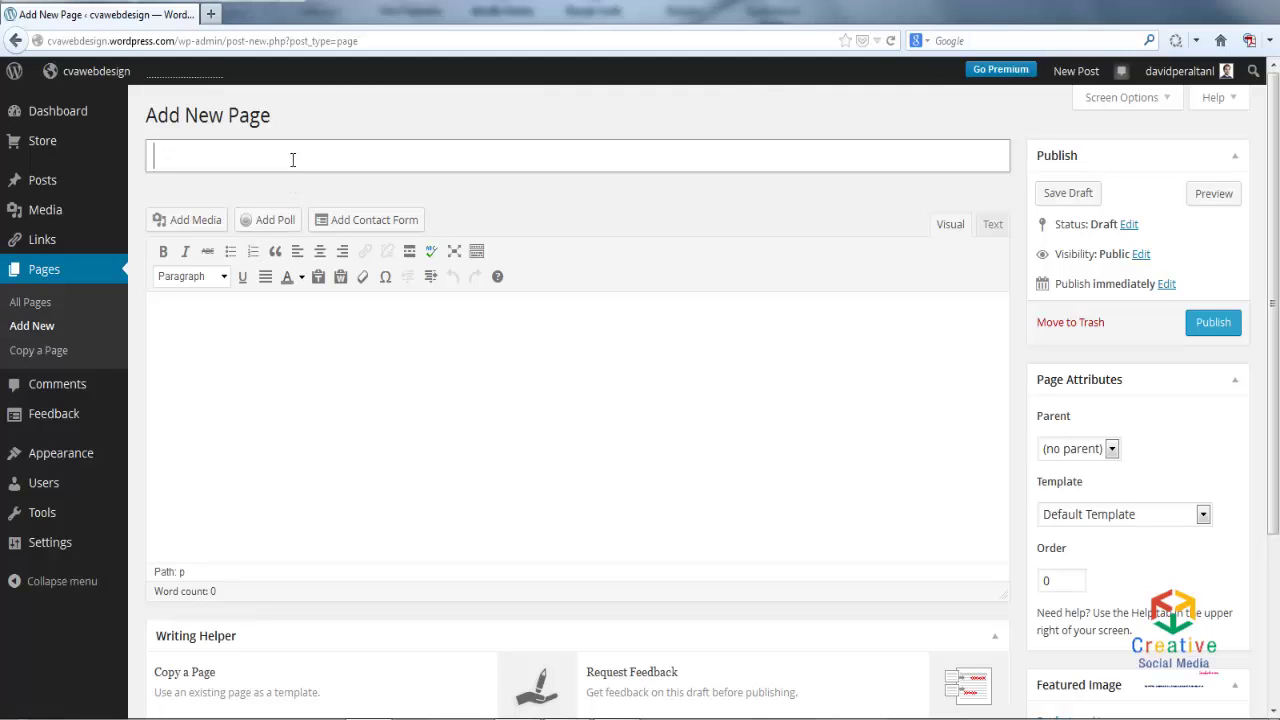
pyautogui.write('Blog')
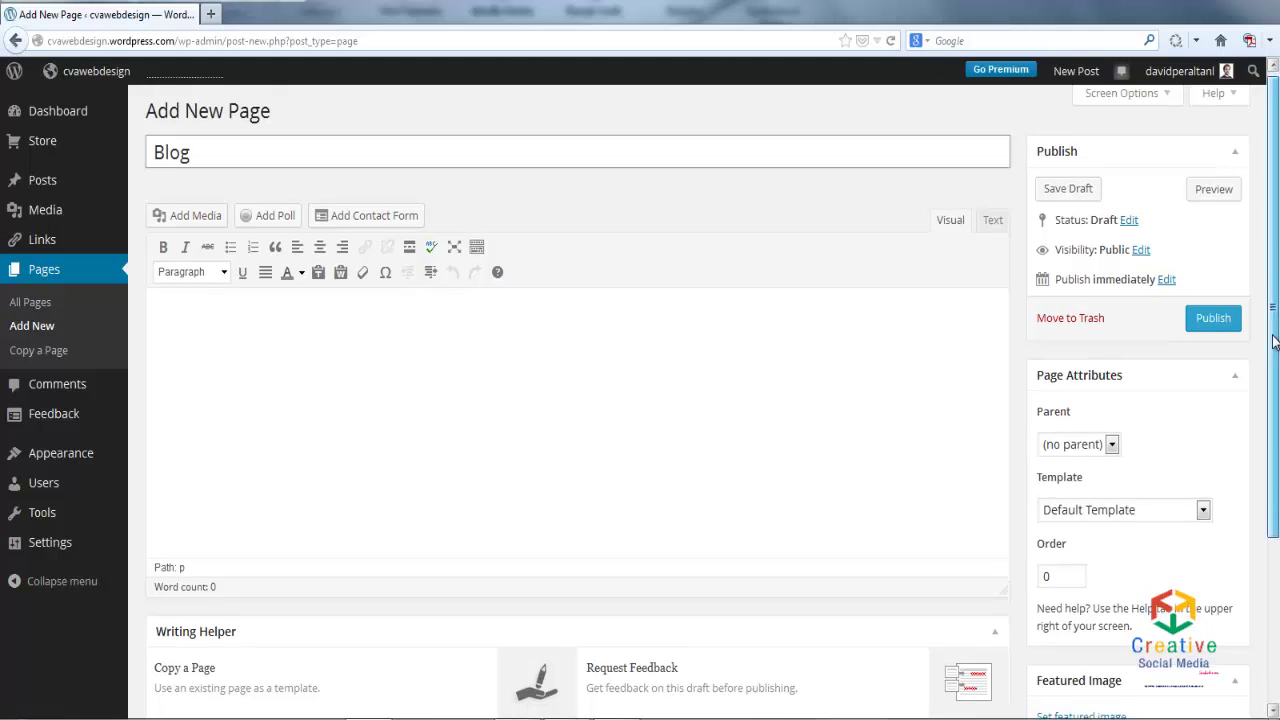
pyautogui.scroll(-2, 1274, 410)
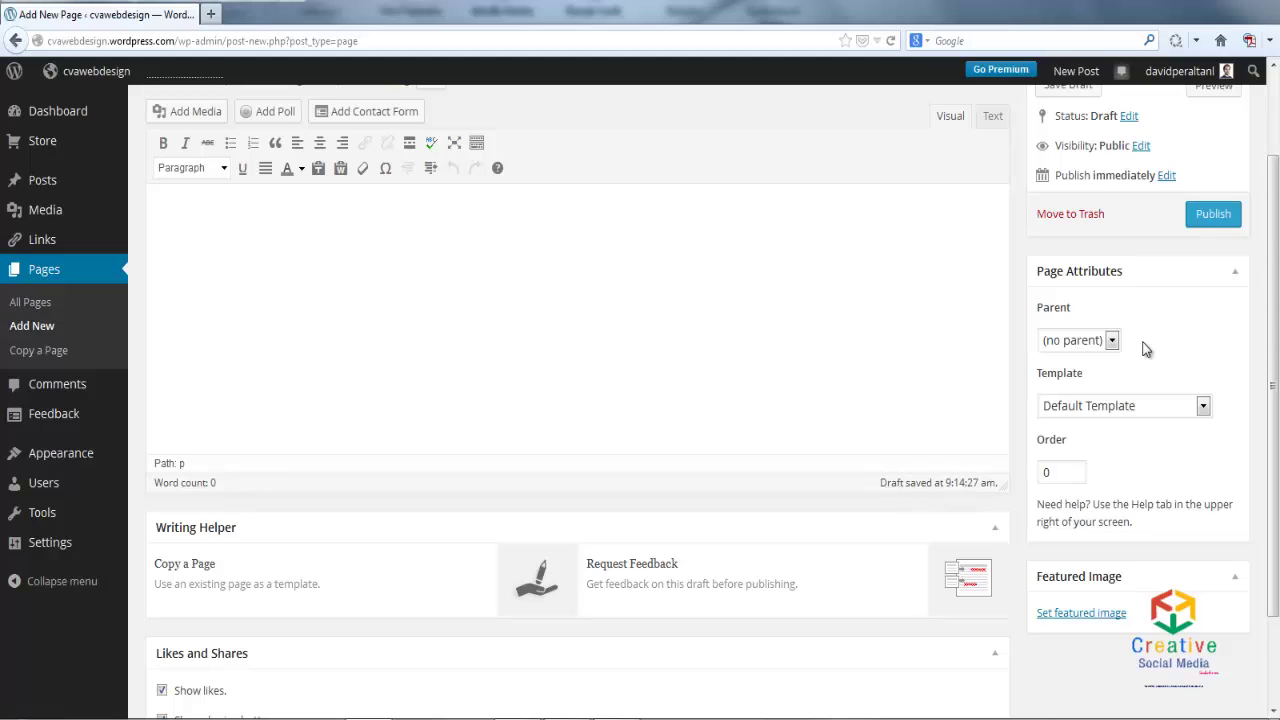
pyautogui.click(1204, 408)
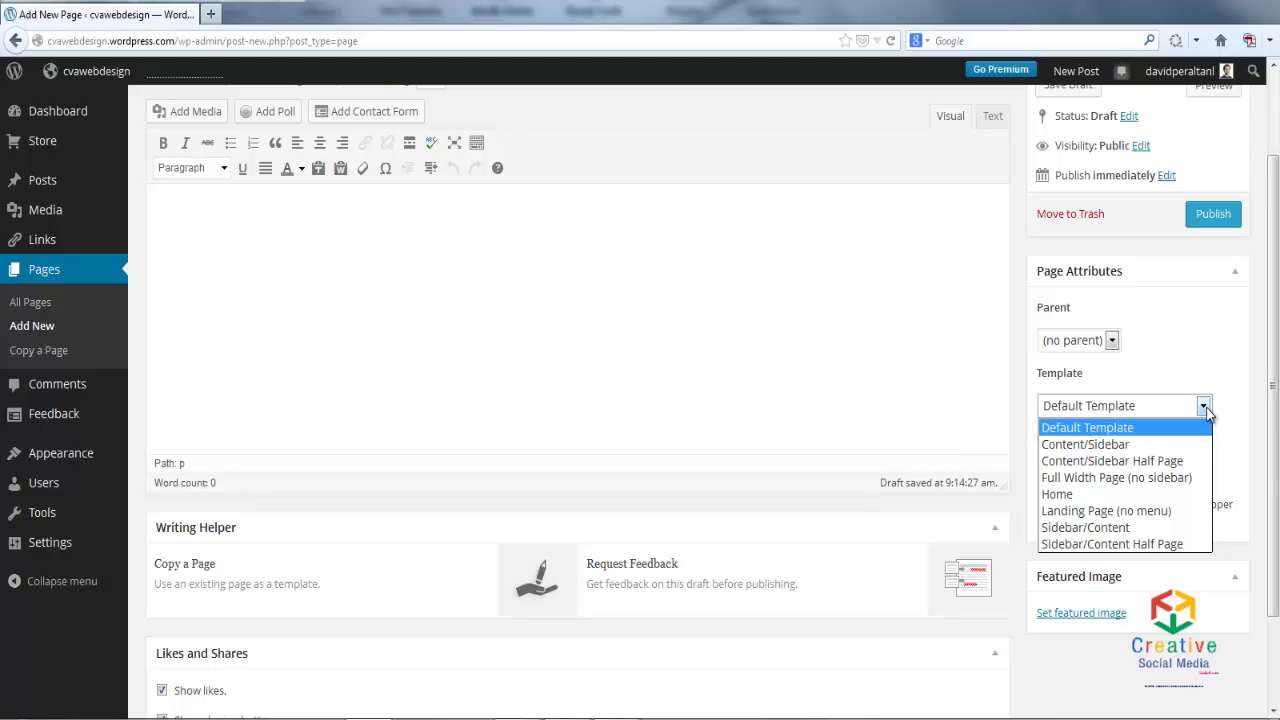
pyautogui.click(1164, 450)
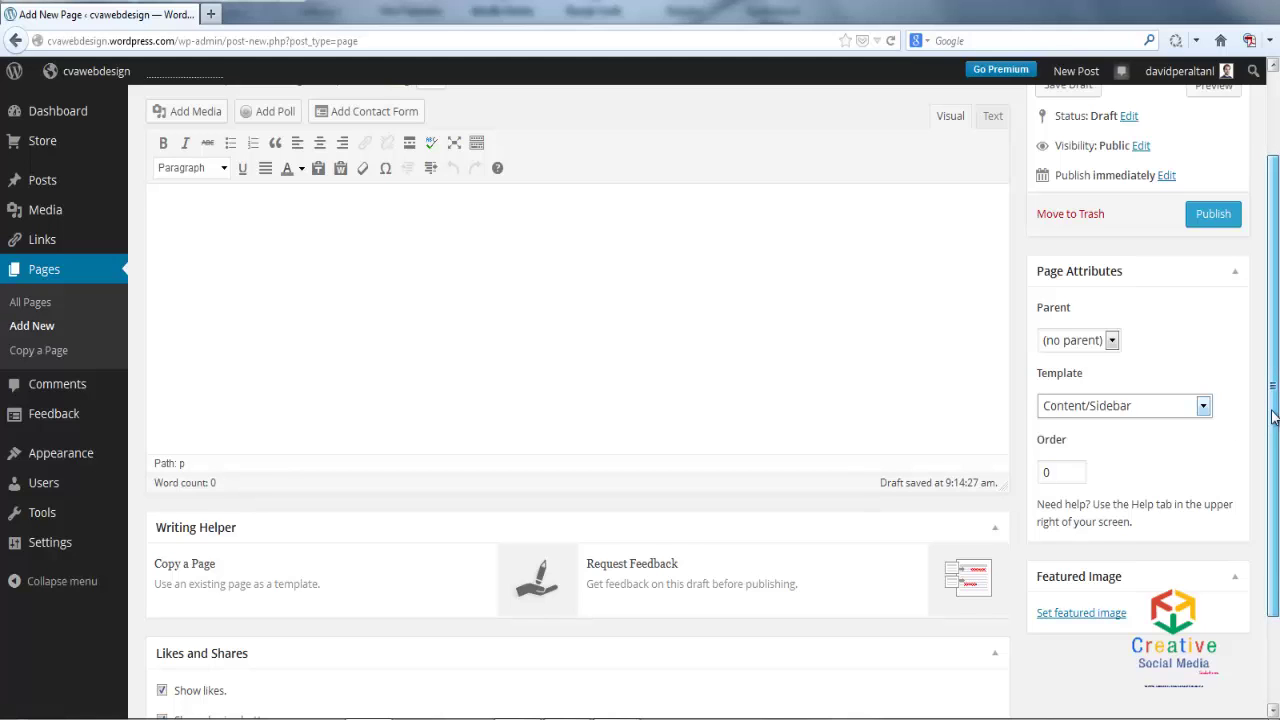
# Turn off likes and sharing buttons for the Blog page and publish it.
pyautogui.moveTo(1273, 418); pyautogui.dragTo(1270, 517)
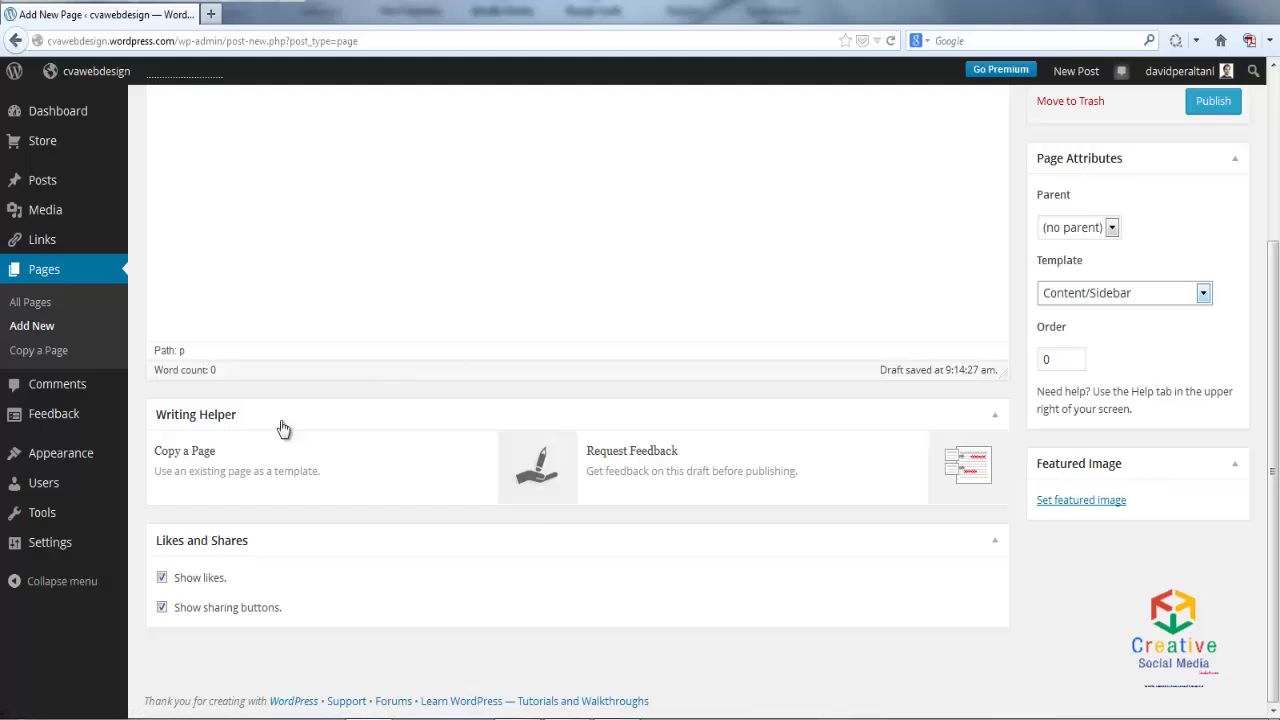
pyautogui.click(162, 582)
pyautogui.click(163, 610)
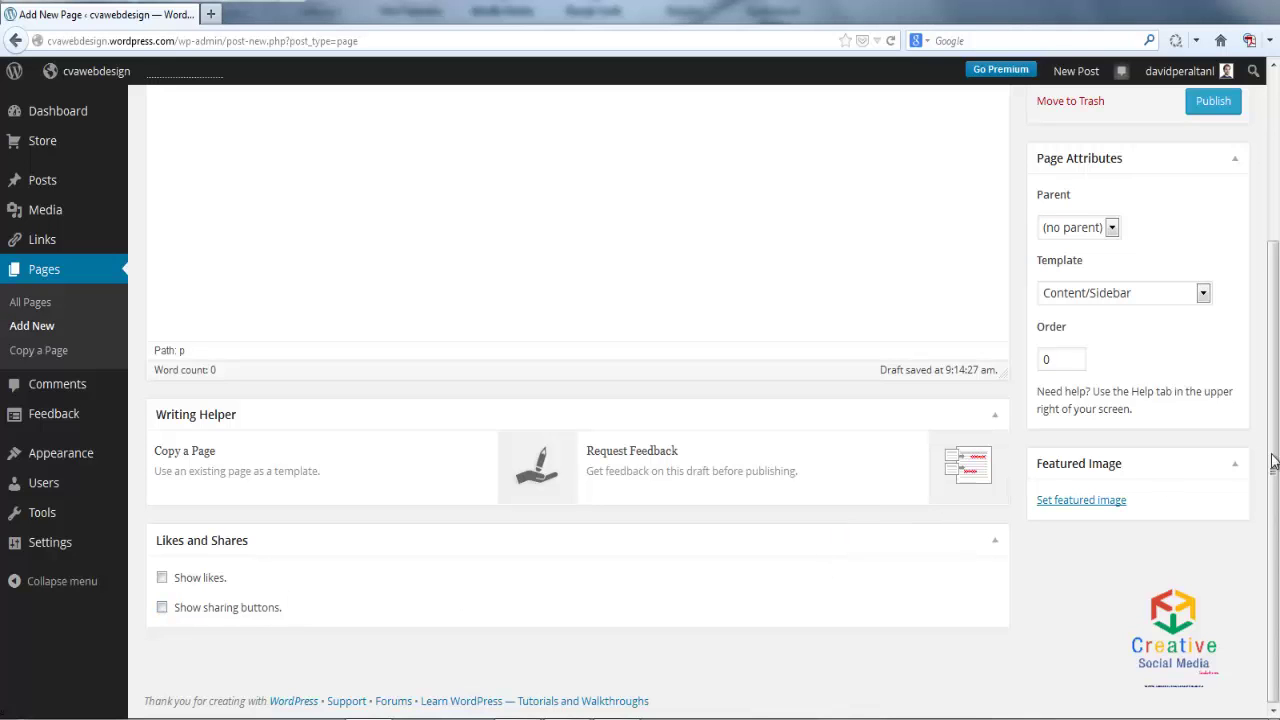
pyautogui.moveTo(1273, 393); pyautogui.dragTo(1273, 222)
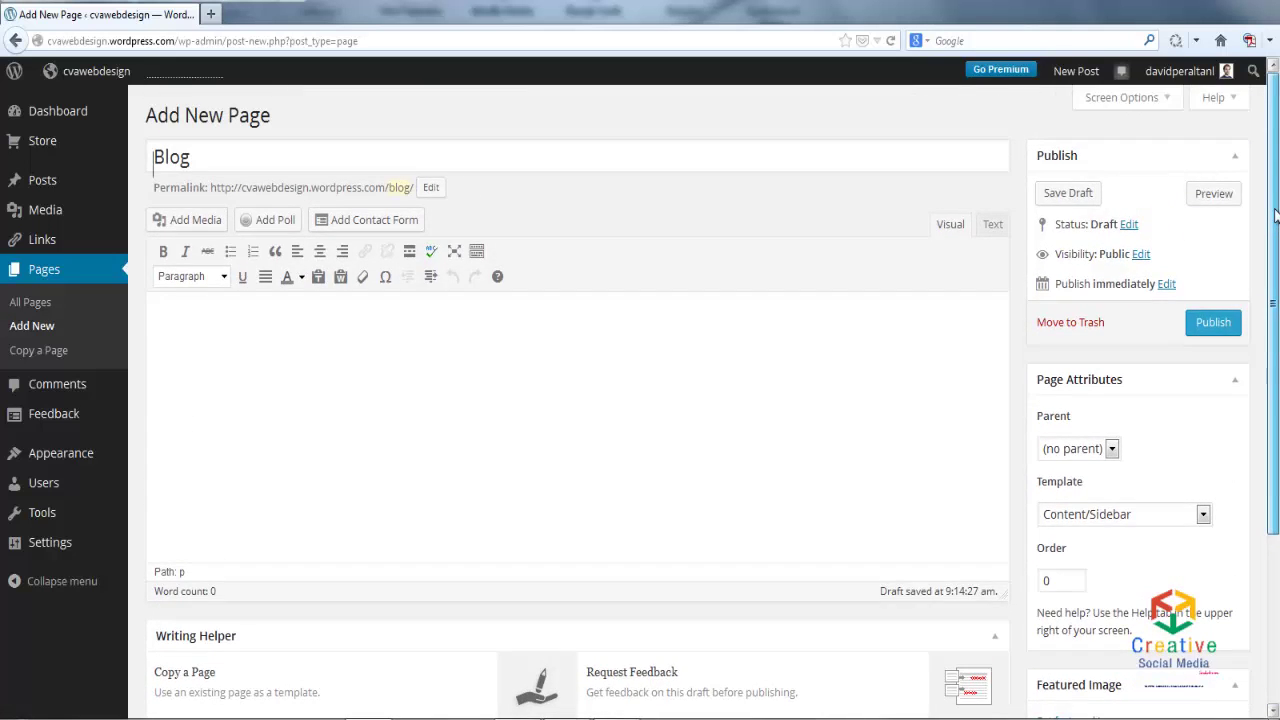
pyautogui.click(1212, 326)
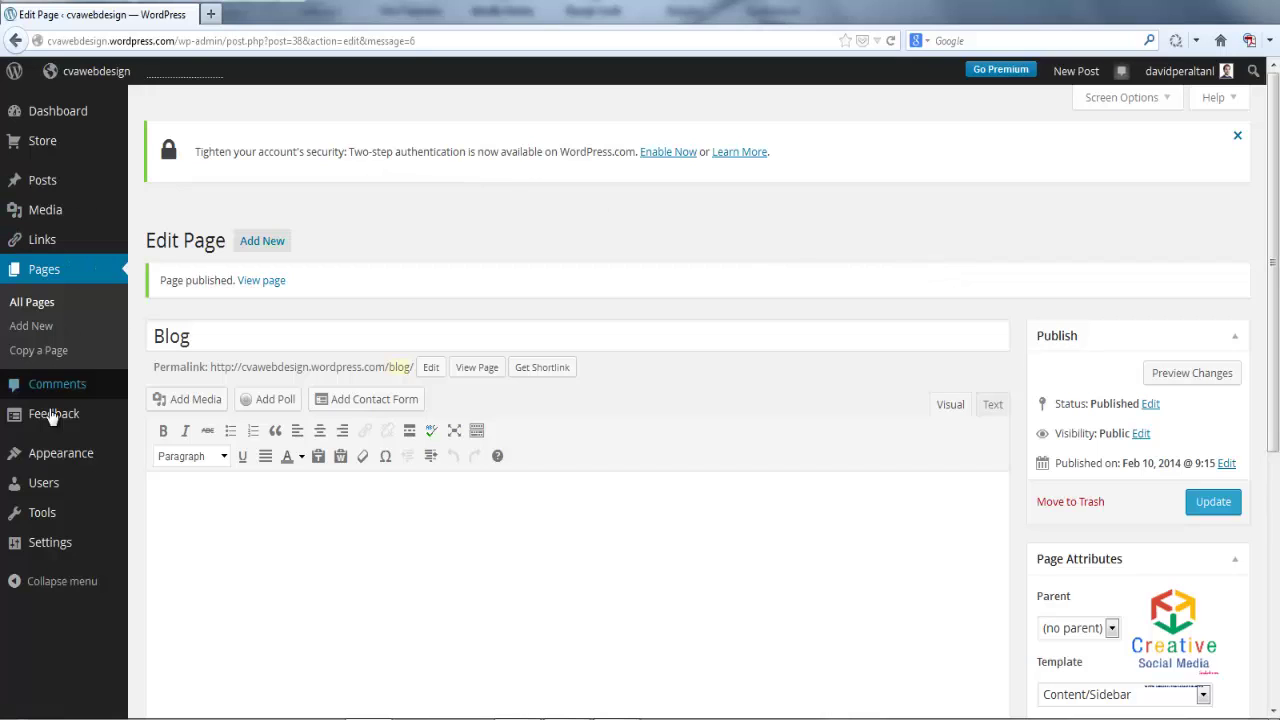
# Add the Blog page to the "Menu test" navigation menu and place it directly after Page 2.
pyautogui.moveTo(61, 460)
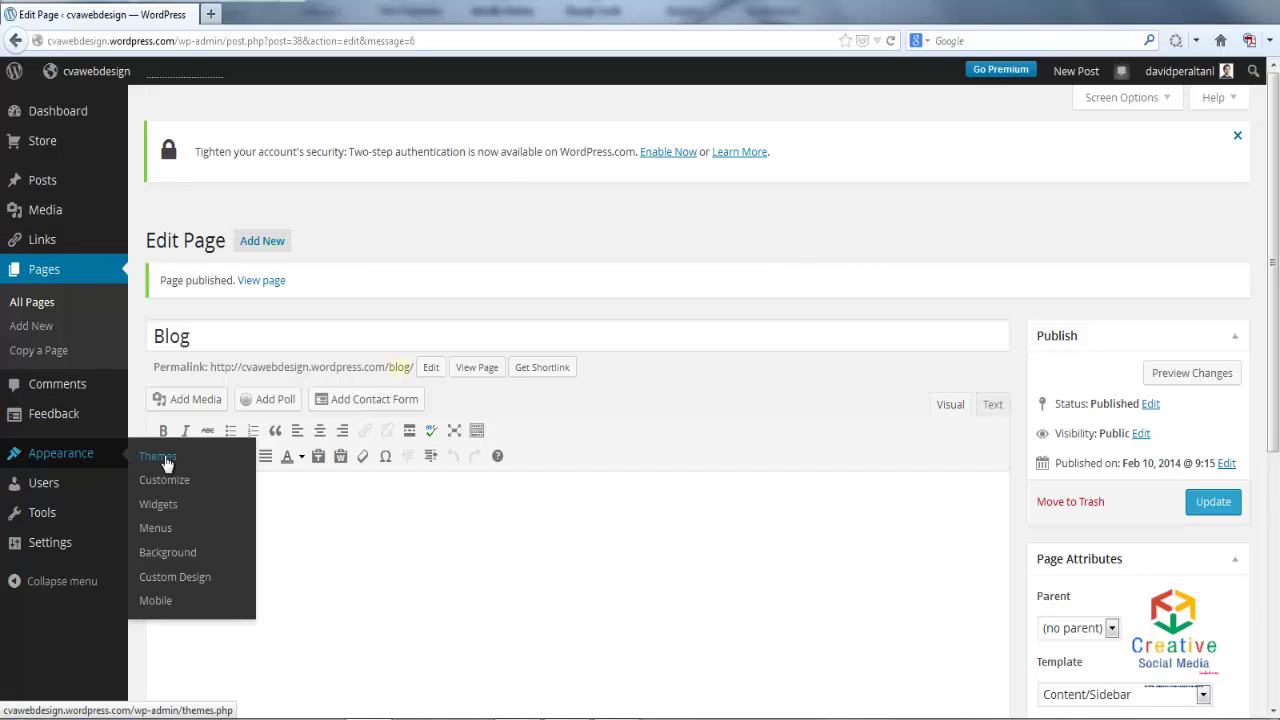
pyautogui.click(158, 530)
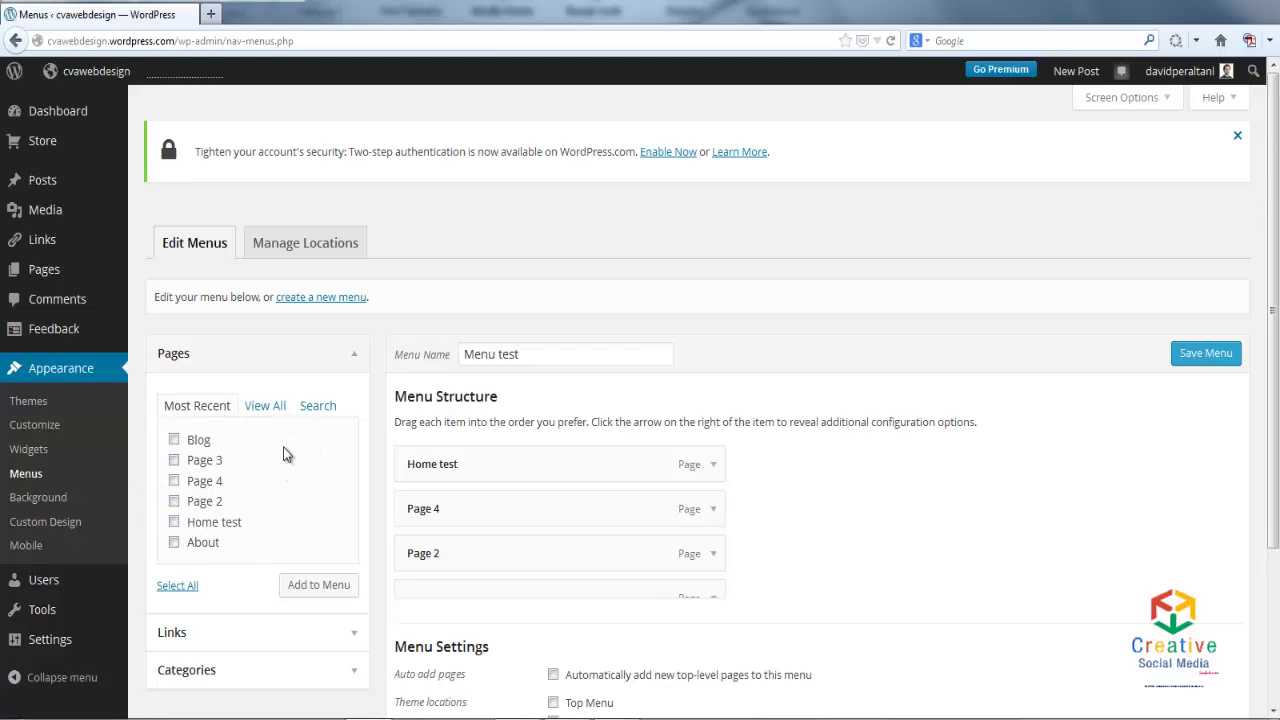
pyautogui.click(175, 442)
pyautogui.click(322, 590)
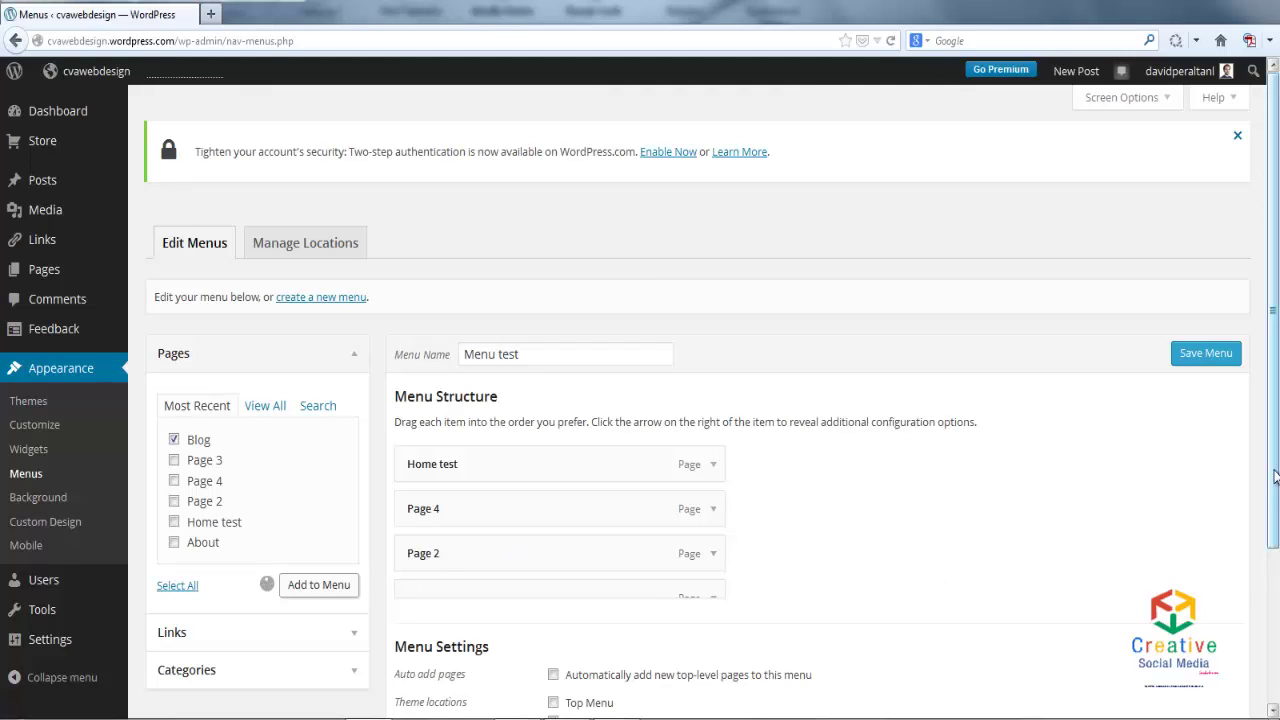
pyautogui.moveTo(1275, 475); pyautogui.dragTo(1273, 516)
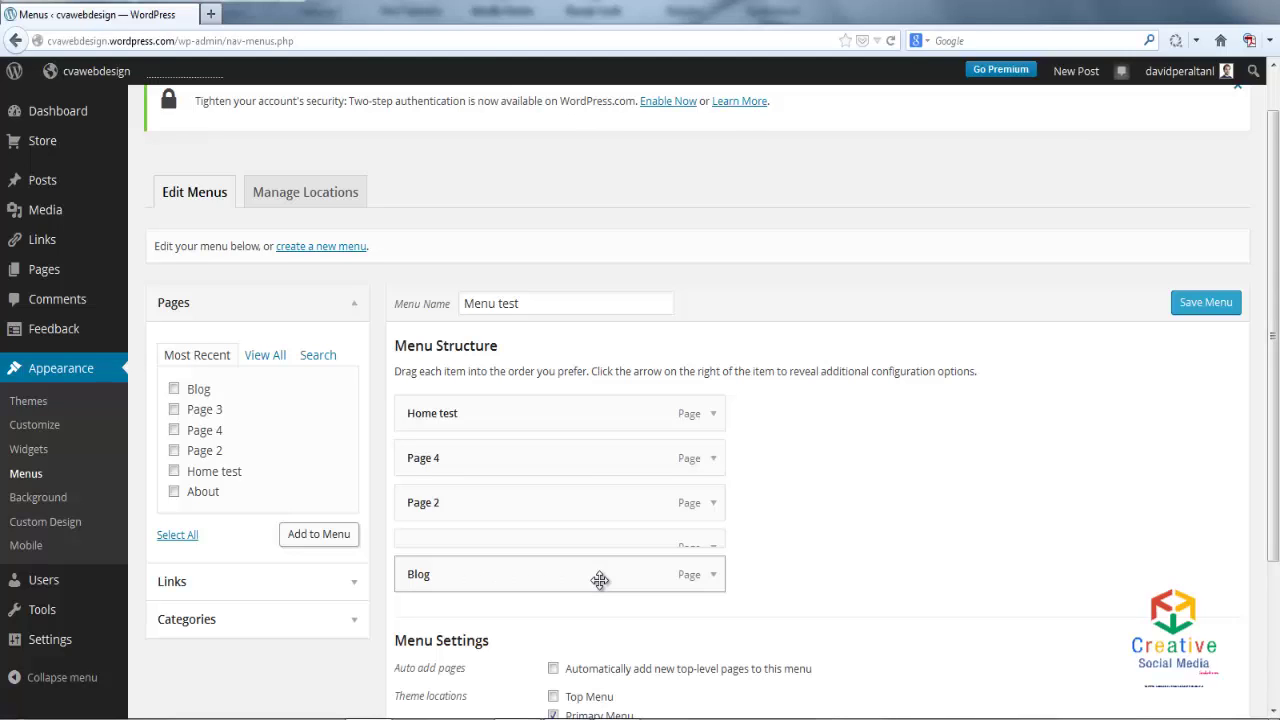
pyautogui.moveTo(600, 580); pyautogui.dragTo(483, 549)
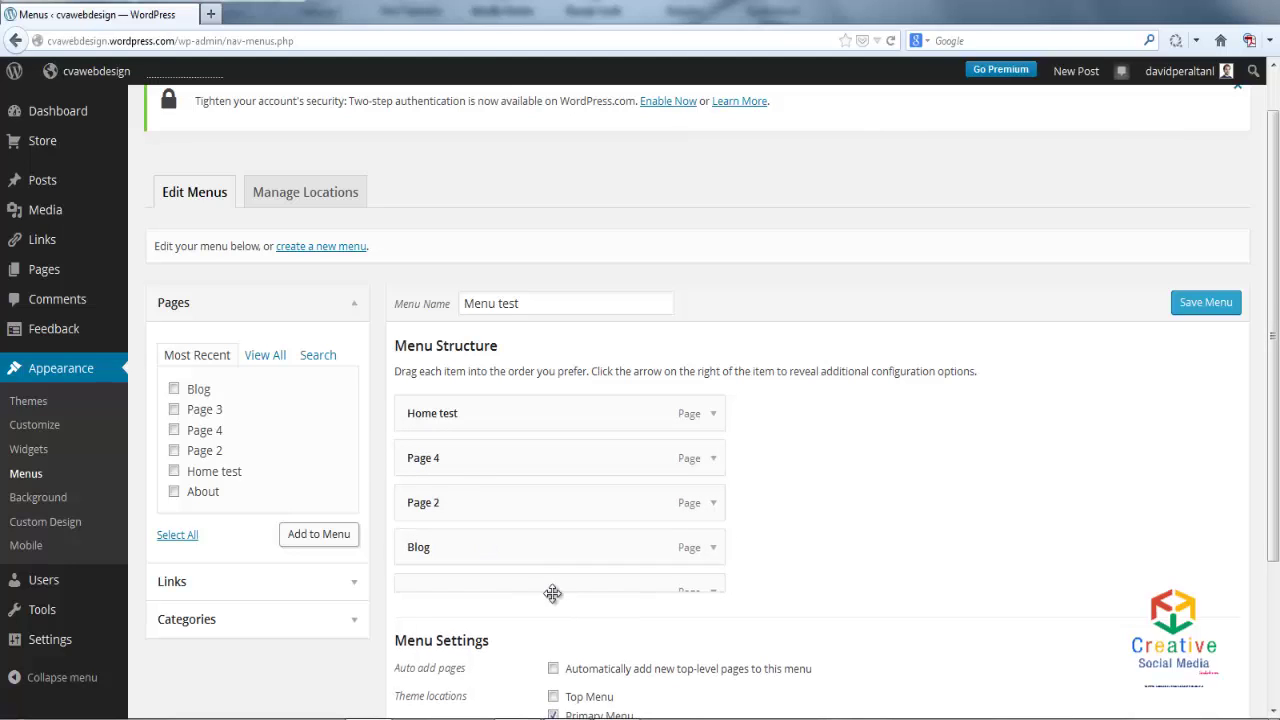
# Remove the blank item below Blog from the menu structure and save the menu.
pyautogui.click(711, 595)
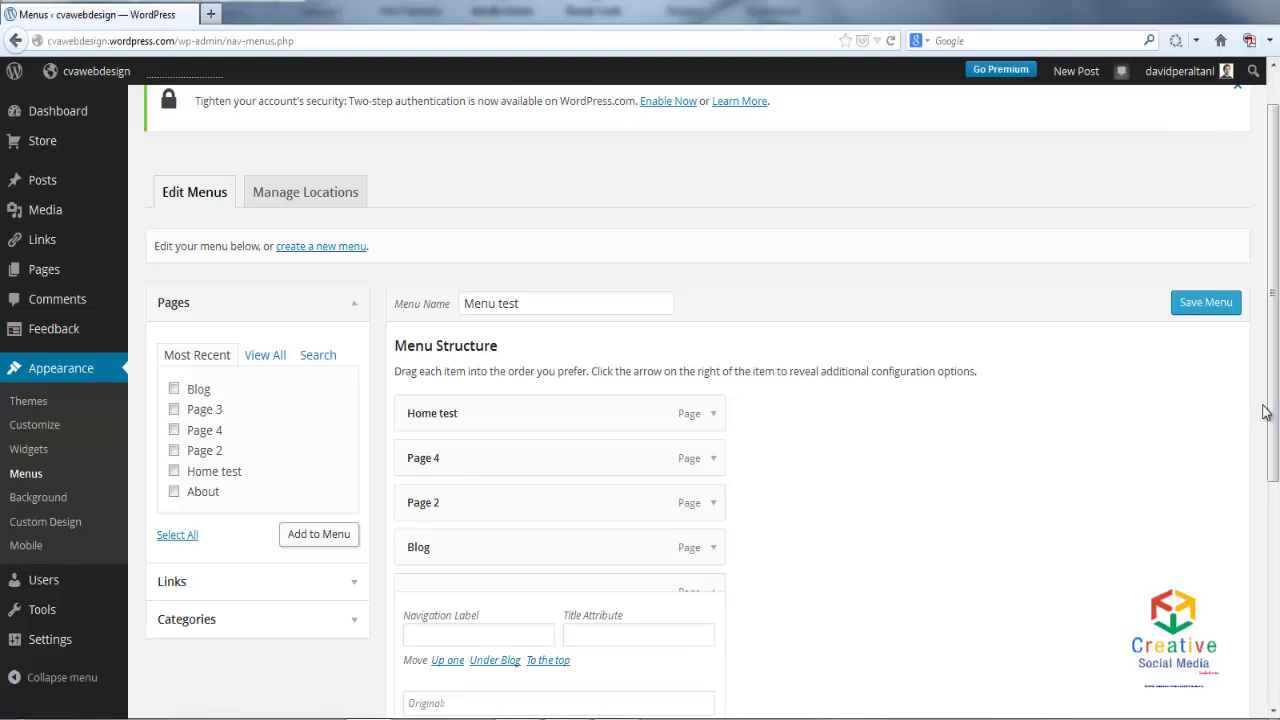
pyautogui.scroll(-3, 1268, 411)
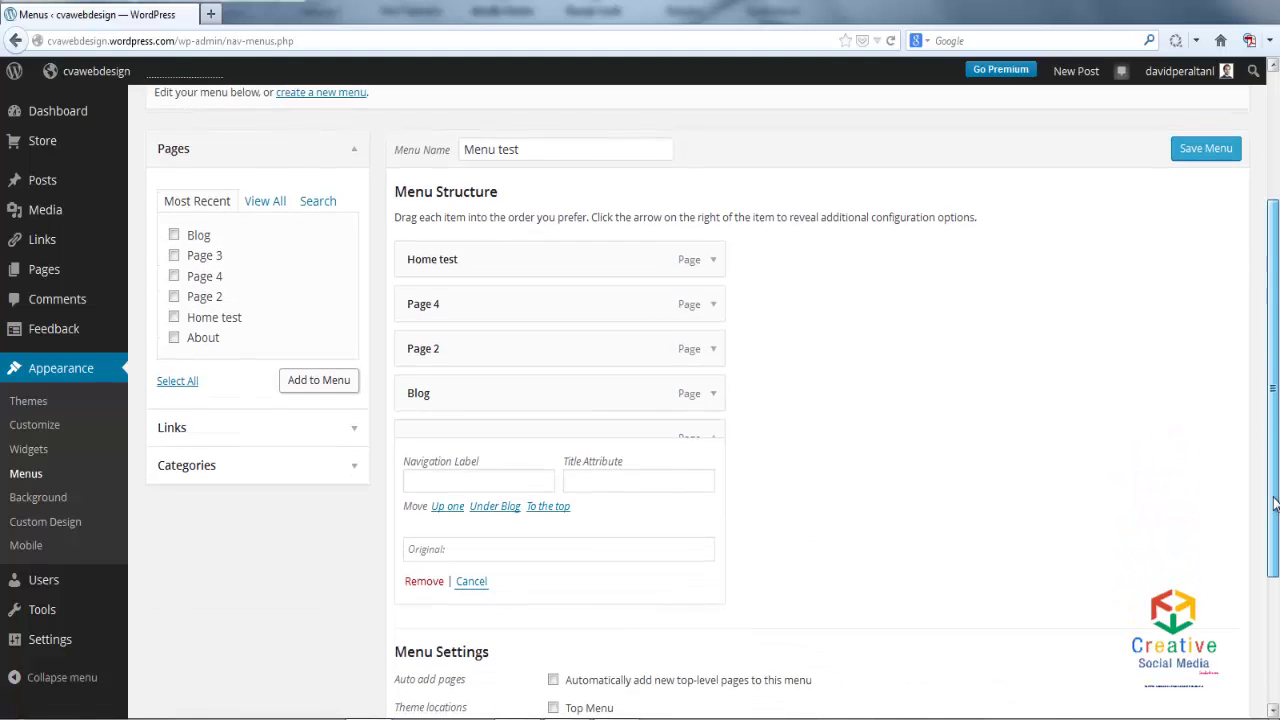
pyautogui.click(424, 582)
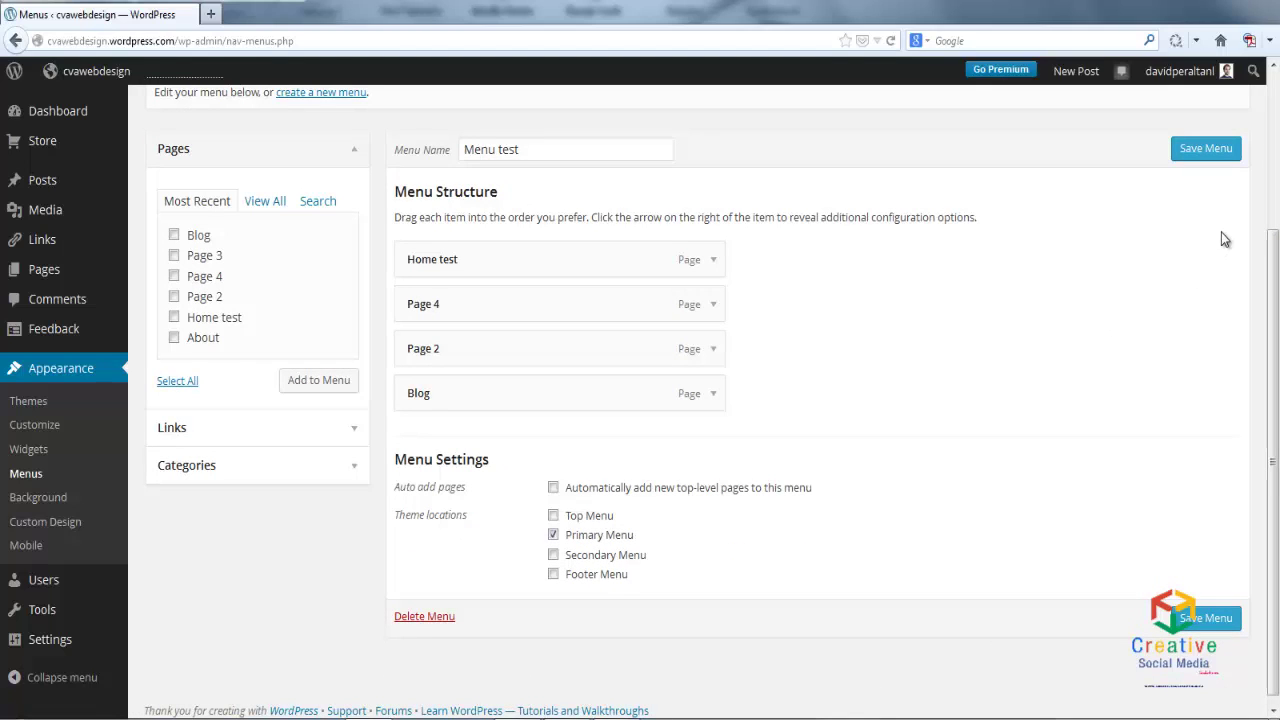
pyautogui.click(1220, 160)
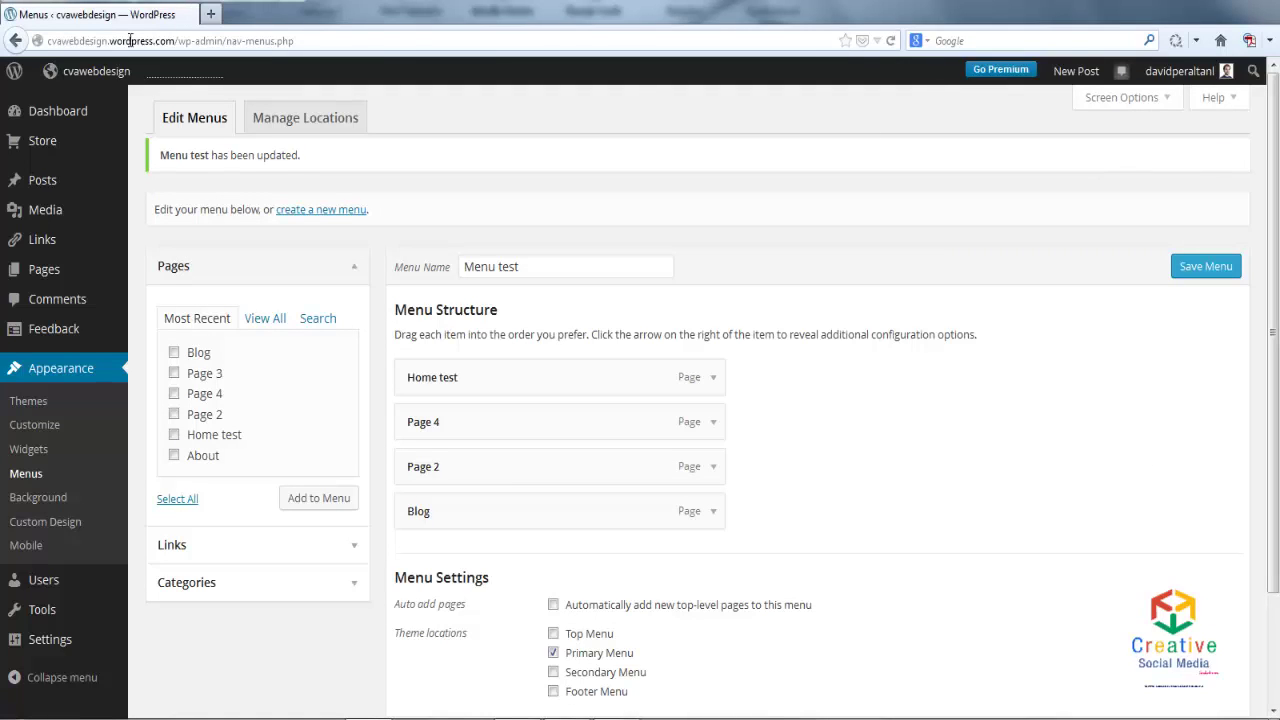
# View the live site to check its navigation menu, and return to the dashboard.
pyautogui.moveTo(96, 80)
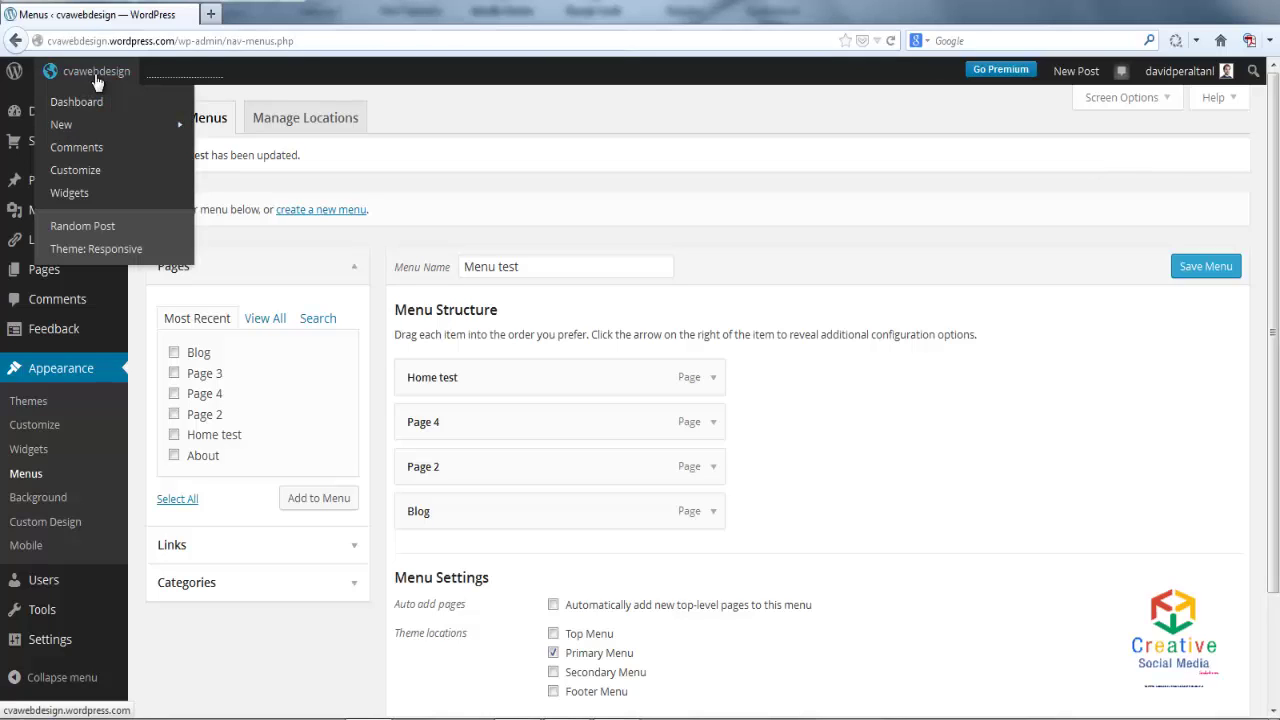
pyautogui.click(96, 80)
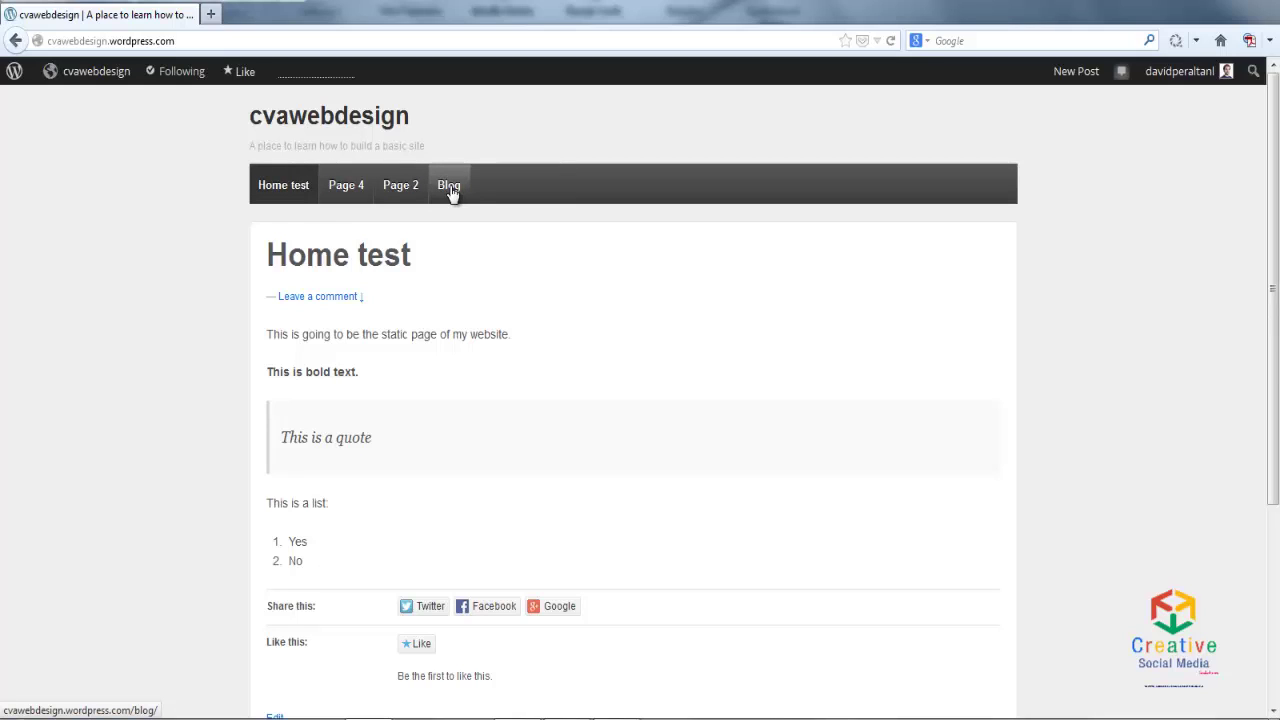
pyautogui.moveTo(87, 80)
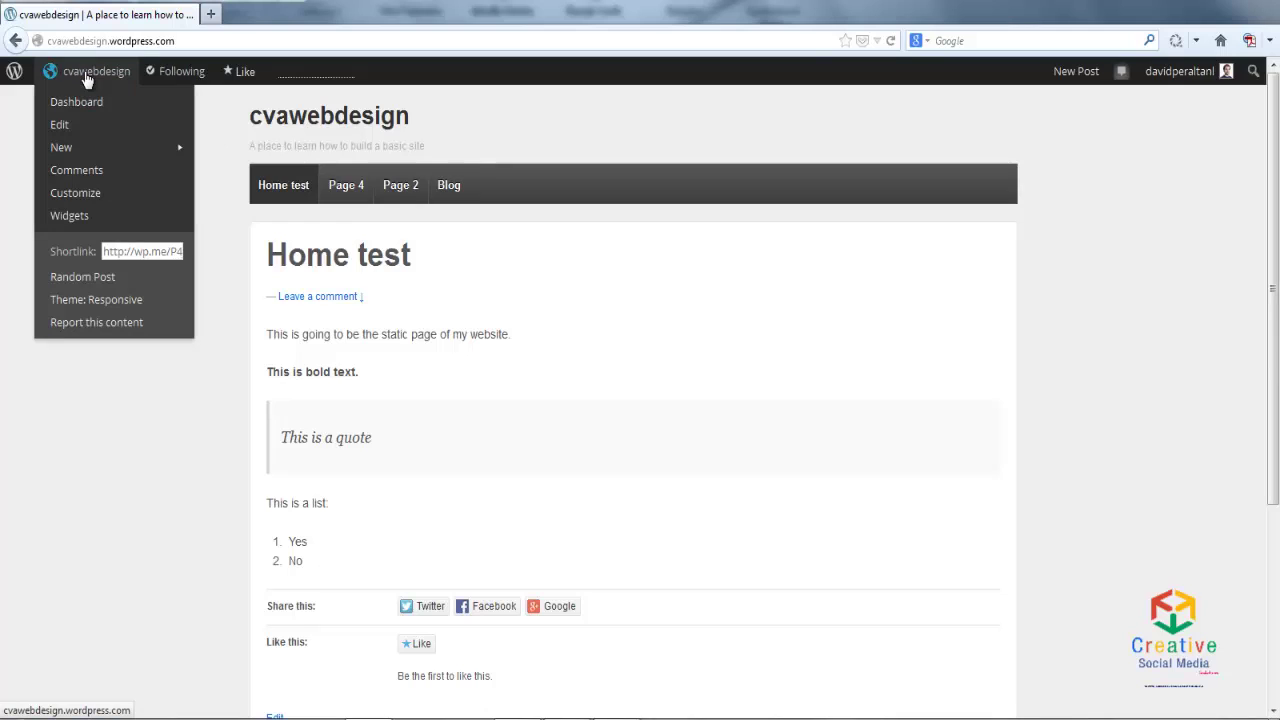
pyautogui.click(86, 103)
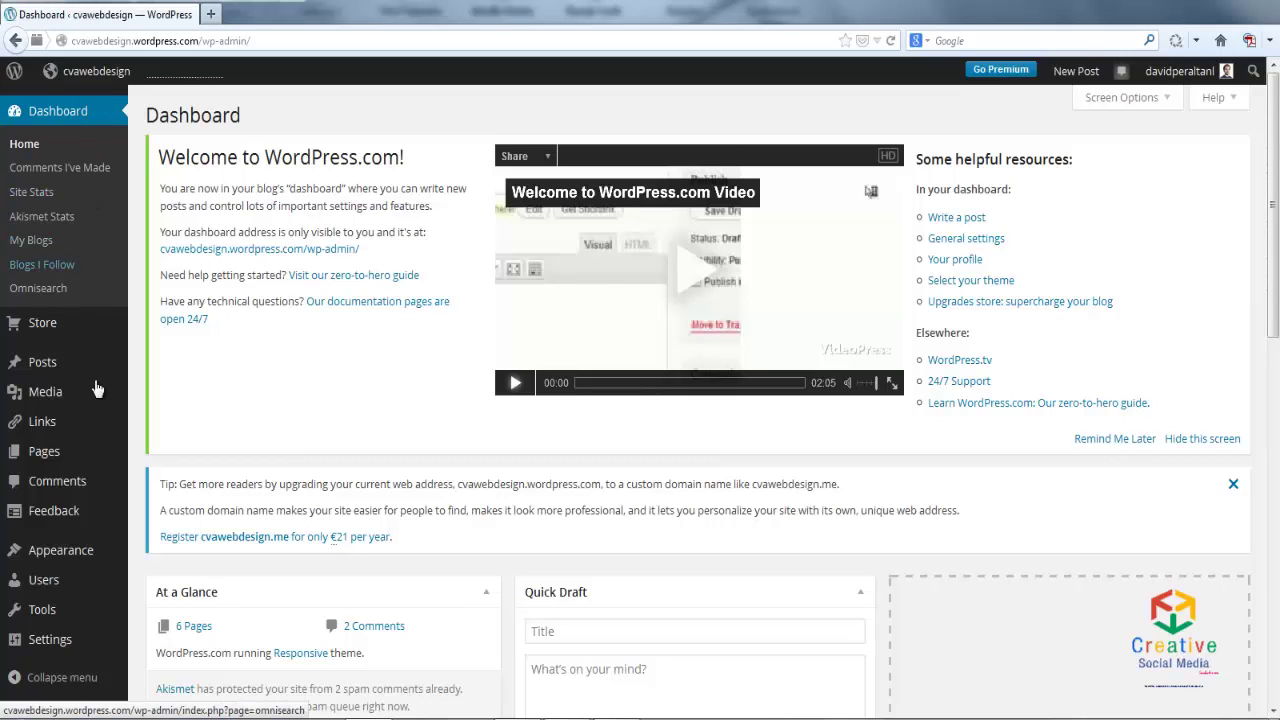
# Set Blog as the posts page in the reading settings and save the changes.
pyautogui.moveTo(58, 640)
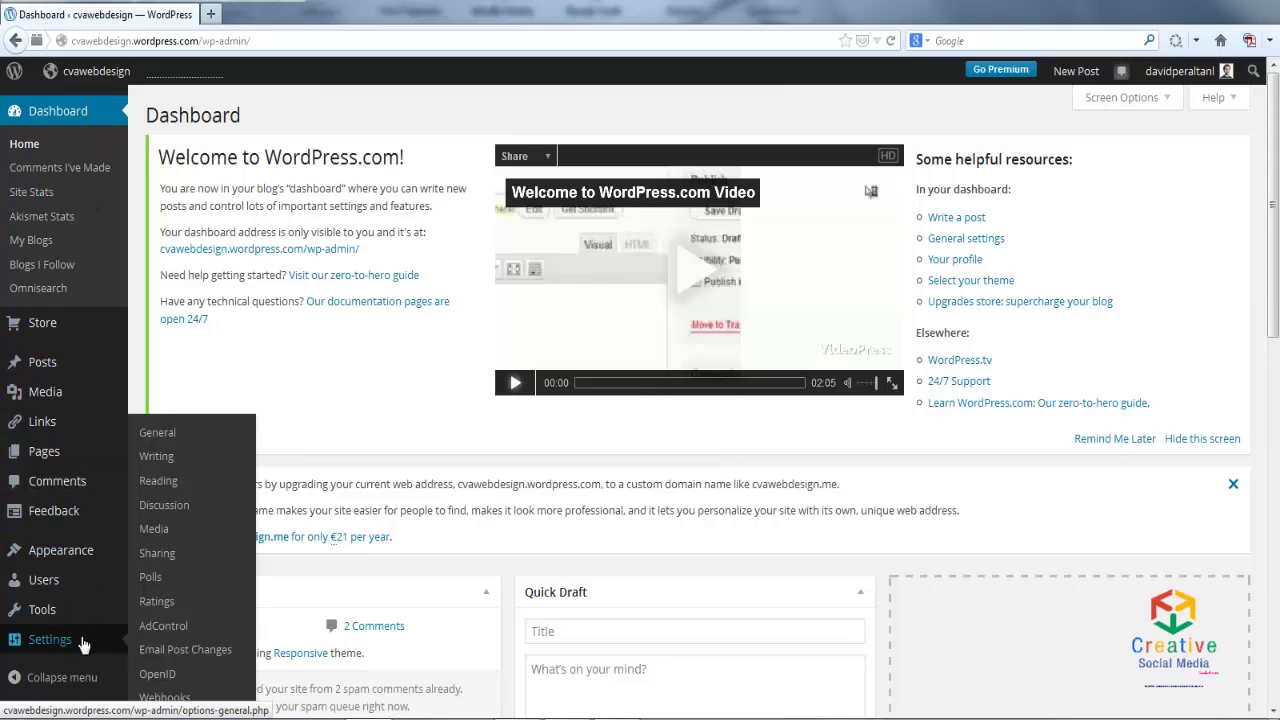
pyautogui.click(174, 484)
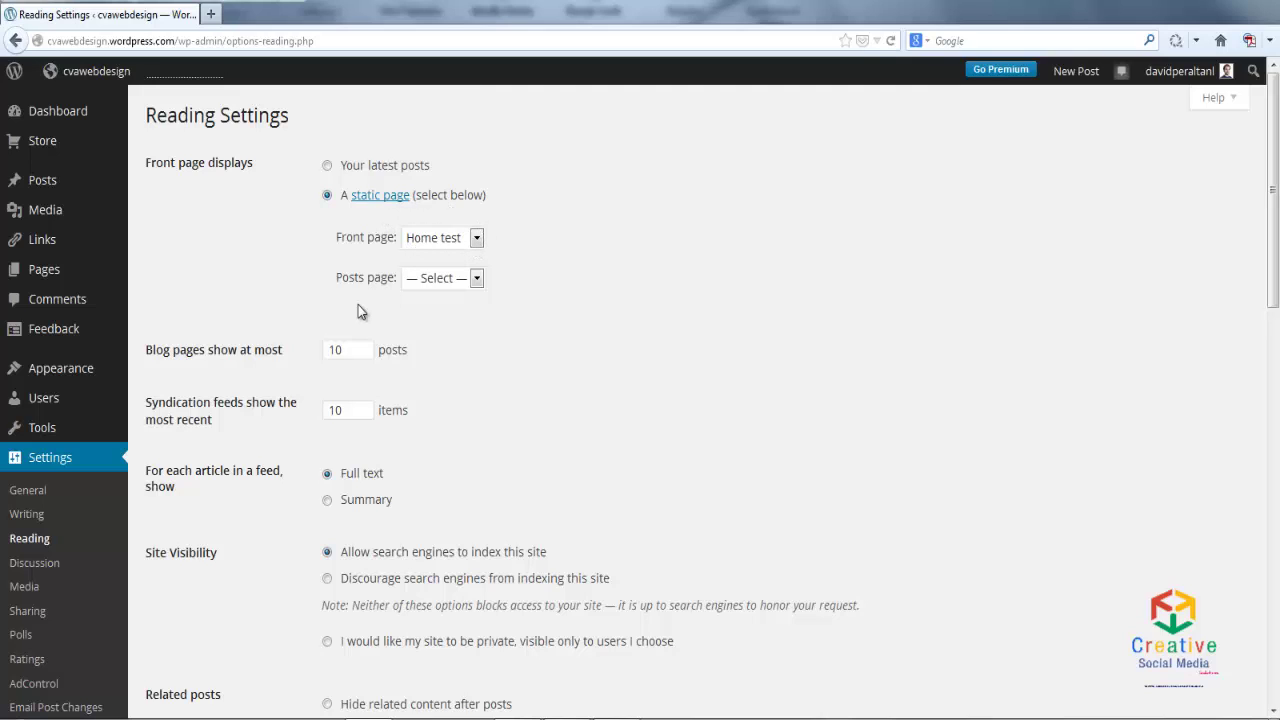
pyautogui.click(478, 279)
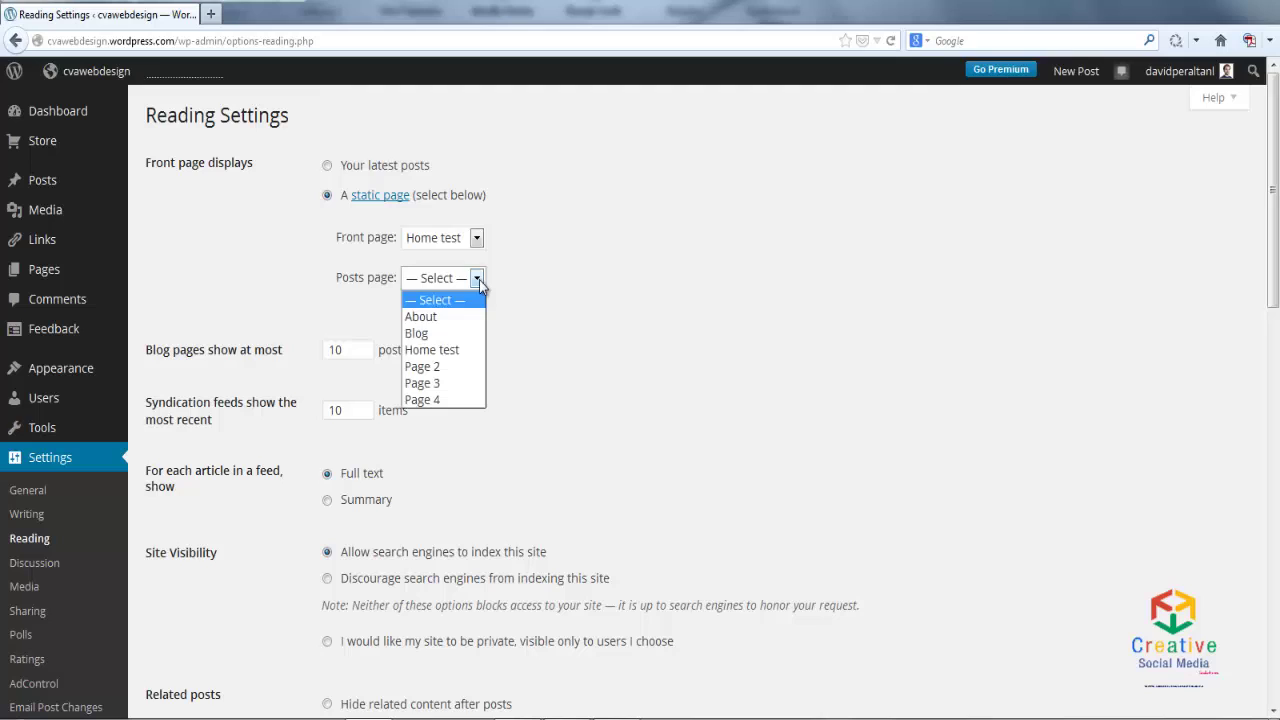
pyautogui.click(433, 334)
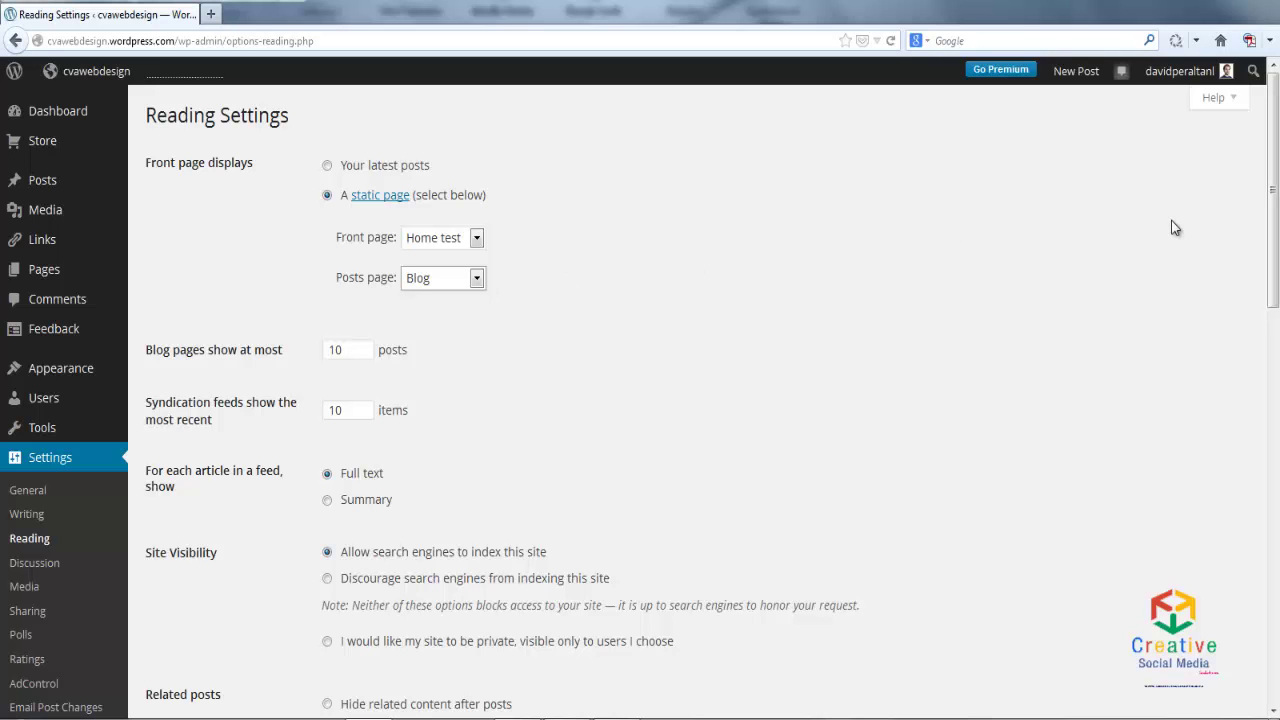
pyautogui.moveTo(1275, 205); pyautogui.dragTo(1276, 622)
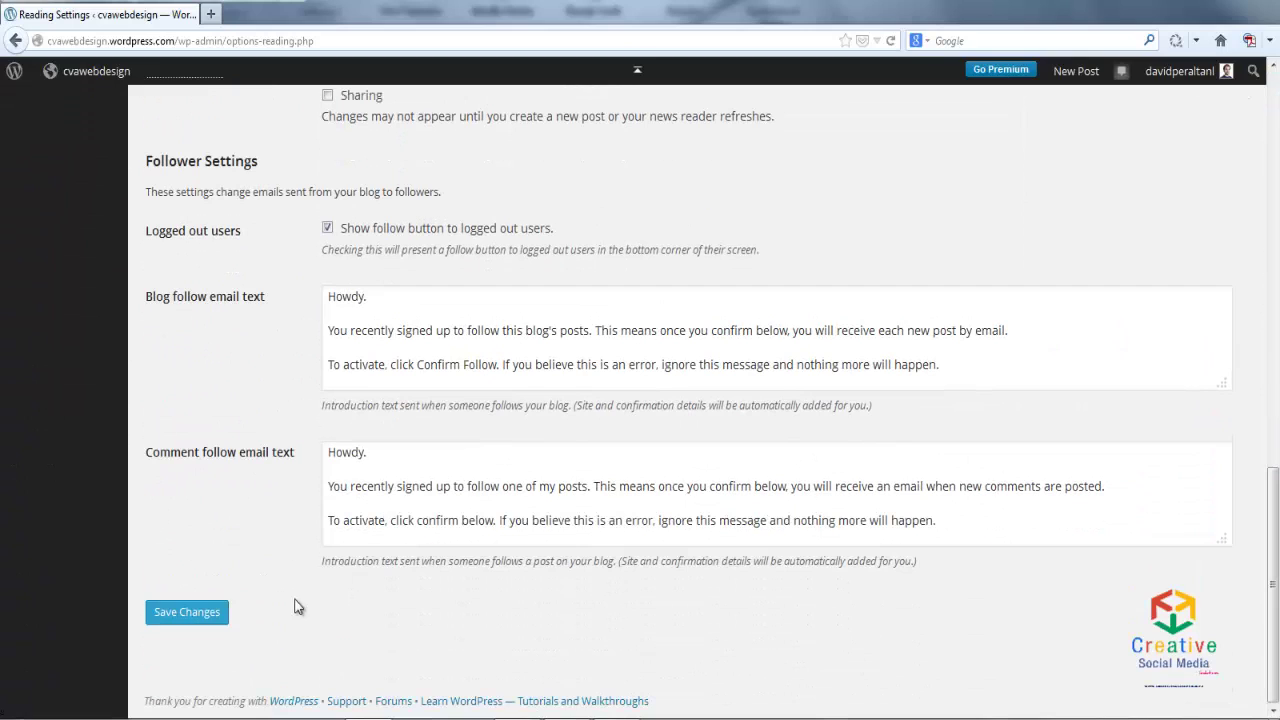
pyautogui.click(198, 622)
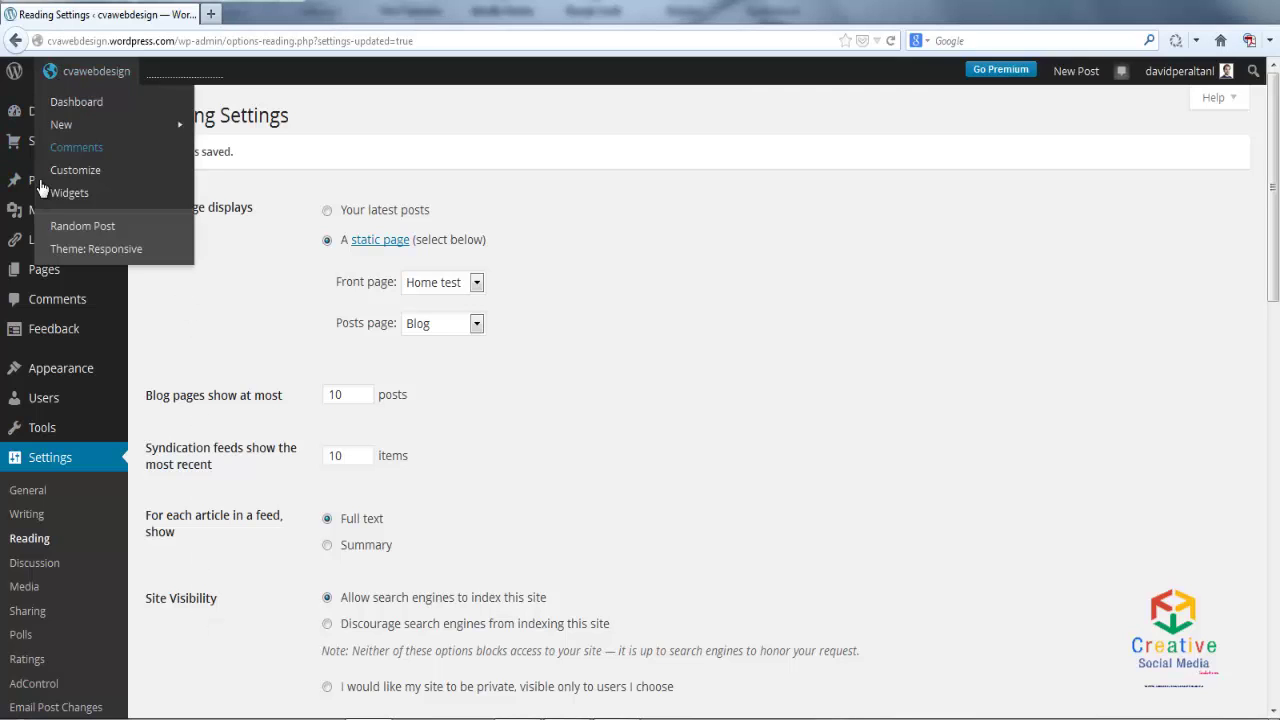
# Start a new post titled "This is my first post".
pyautogui.moveTo(42, 185)
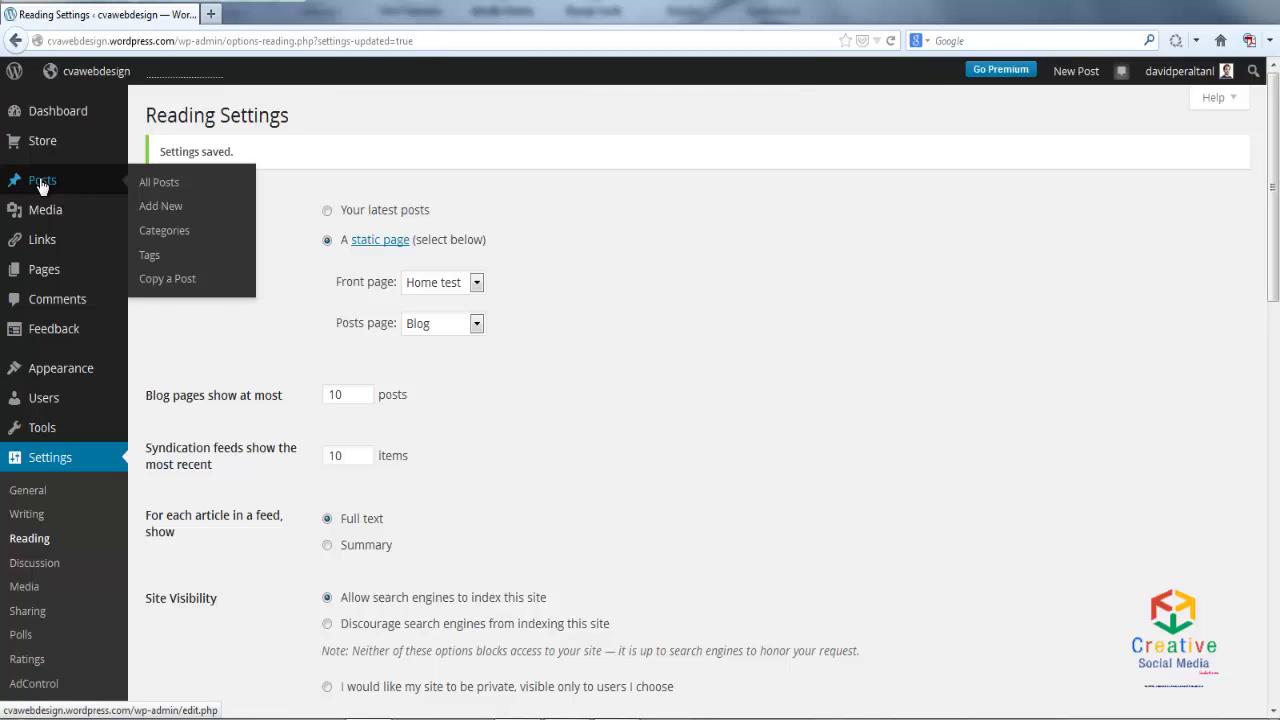
pyautogui.click(171, 208)
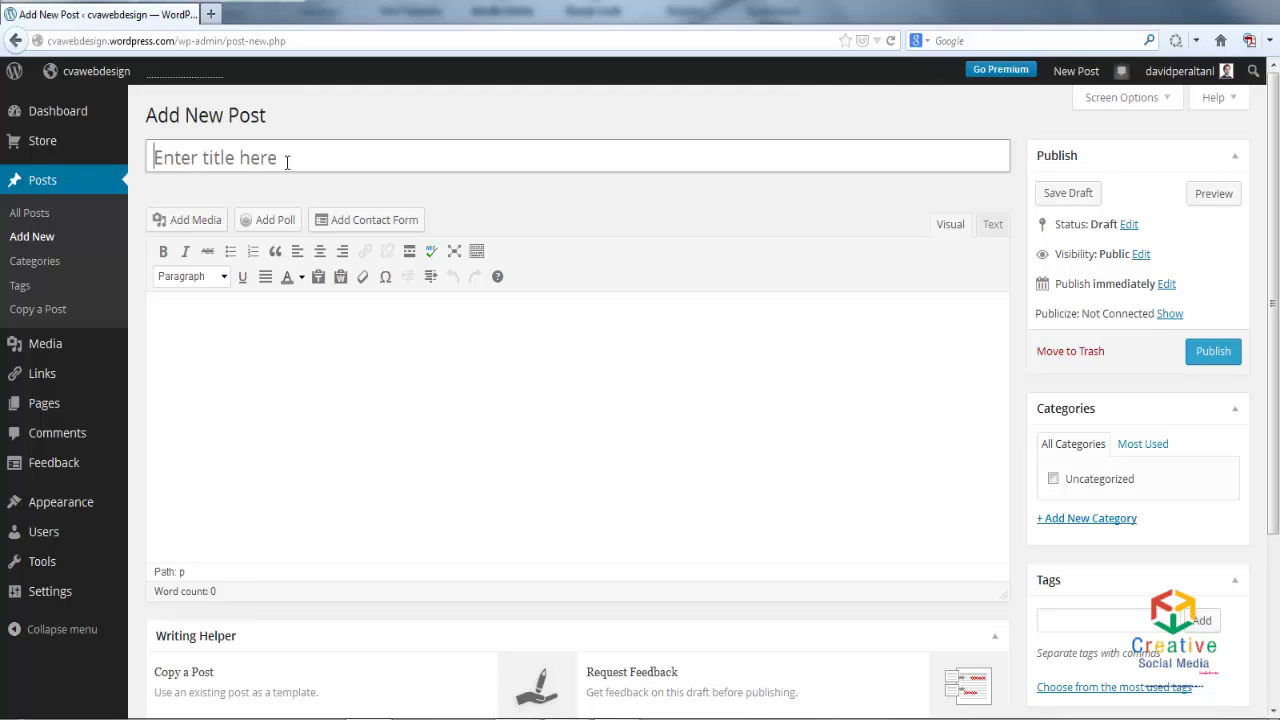
pyautogui.write('Th')
pyautogui.write('is is ')
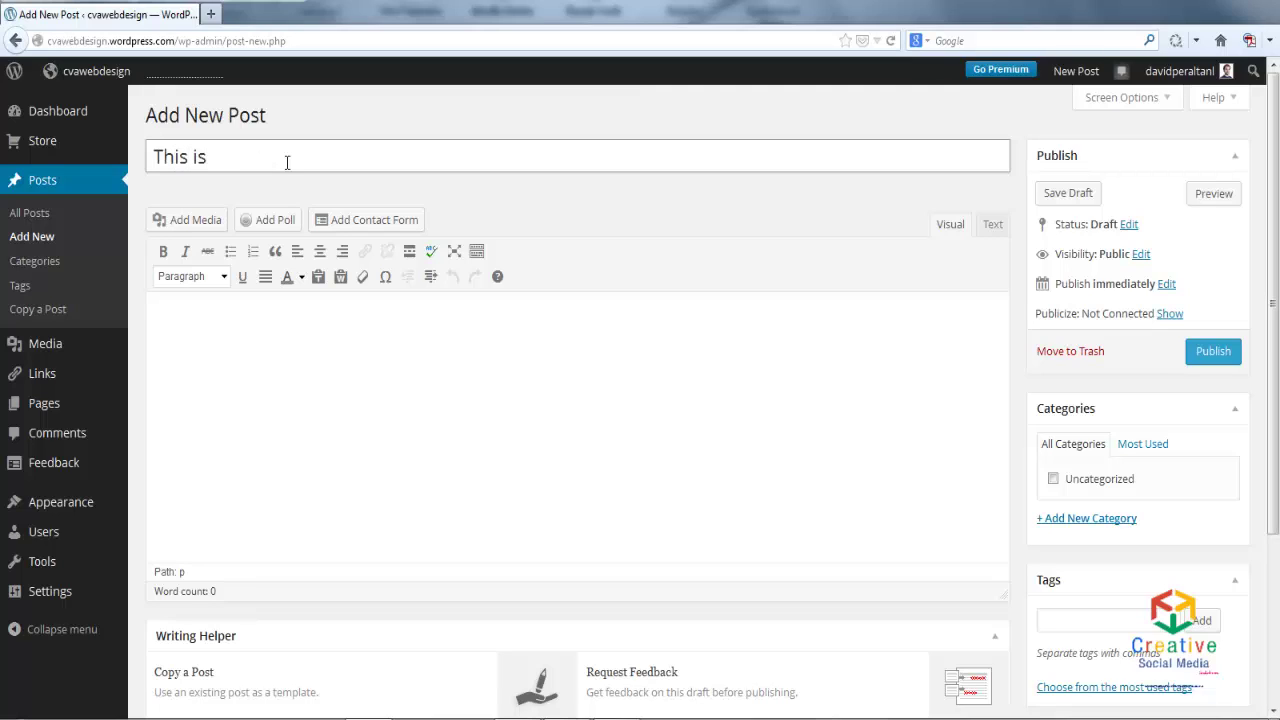
pyautogui.write('my first post')
# Write "I am very happy to be here with you." as the body of the post.
pyautogui.click(301, 308)
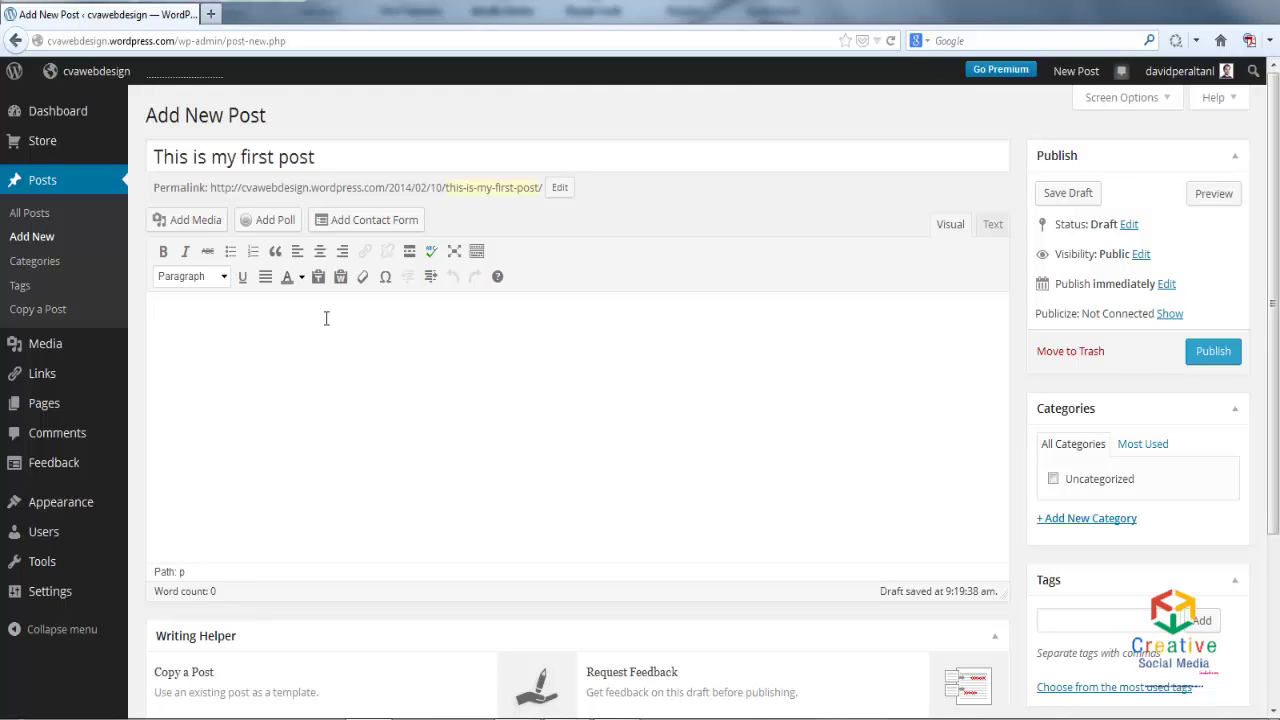
pyautogui.write('I am very happy to')
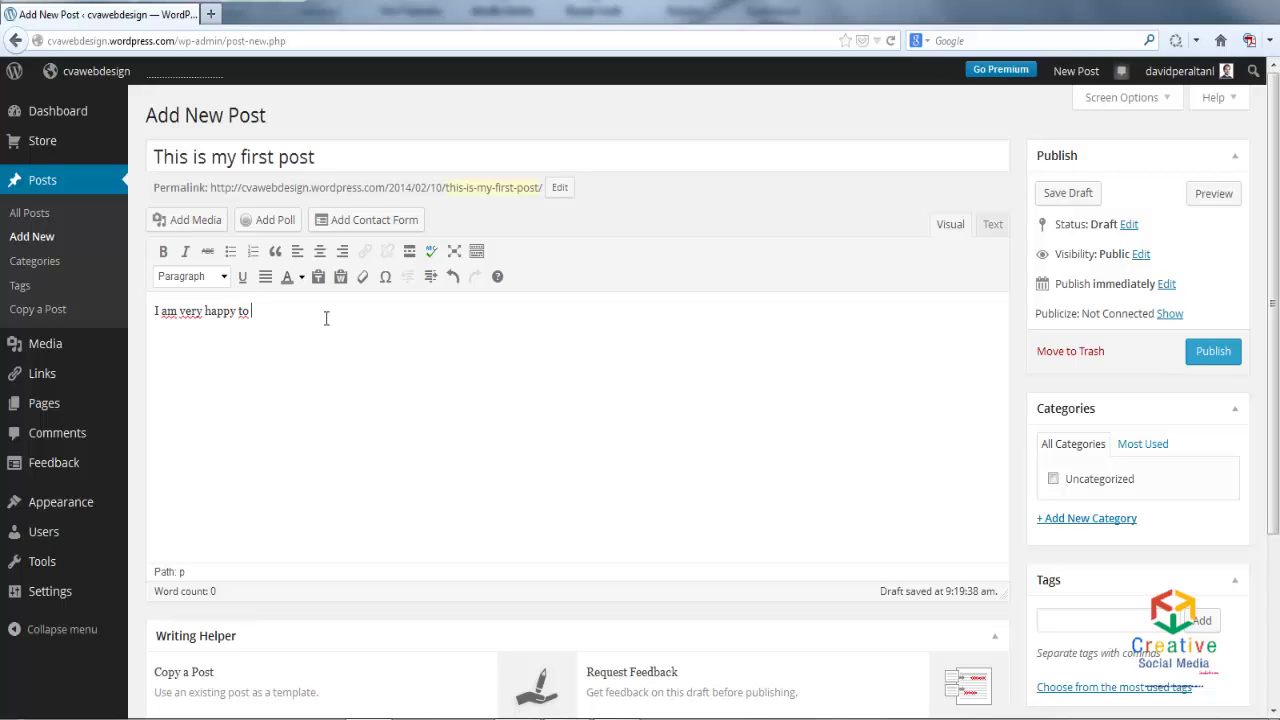
pyautogui.write(' be here with you.')
# Make the words "very happy" bold and "here with" italic in the body sentence.
pyautogui.moveTo(181, 311); pyautogui.dragTo(237, 311)
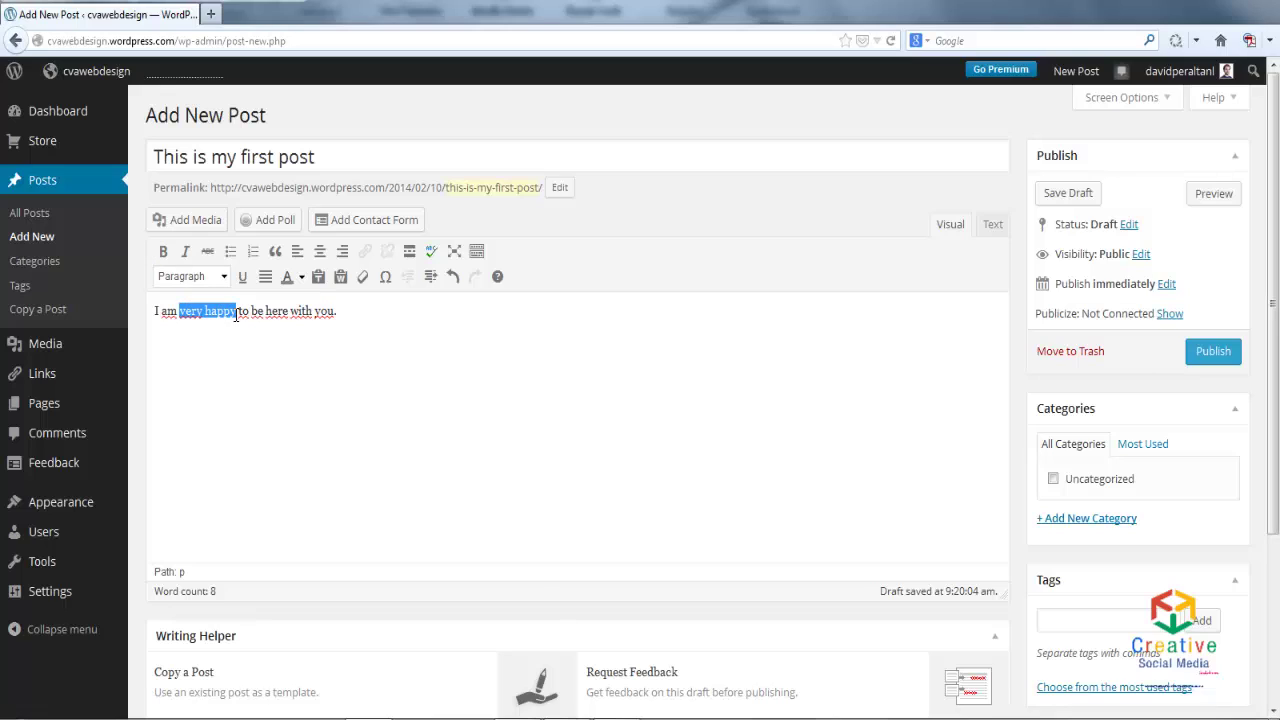
pyautogui.click(163, 251)
pyautogui.click(242, 348)
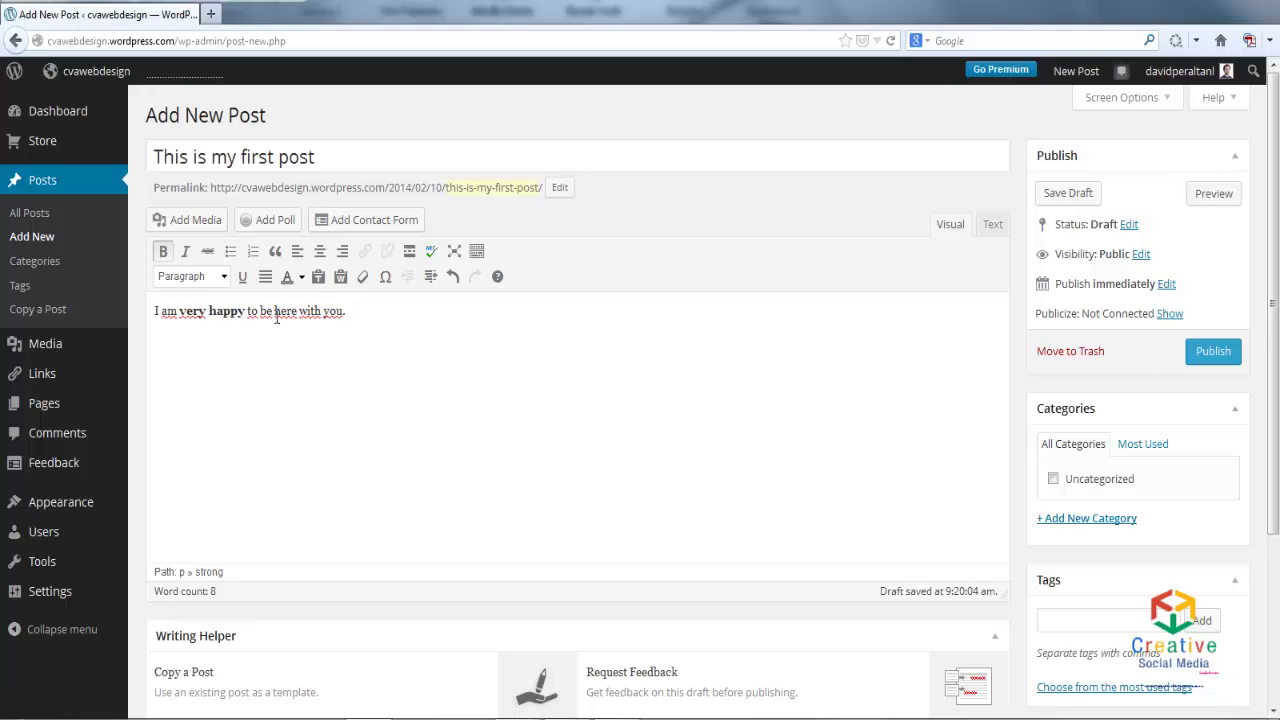
pyautogui.moveTo(277, 318); pyautogui.dragTo(322, 314)
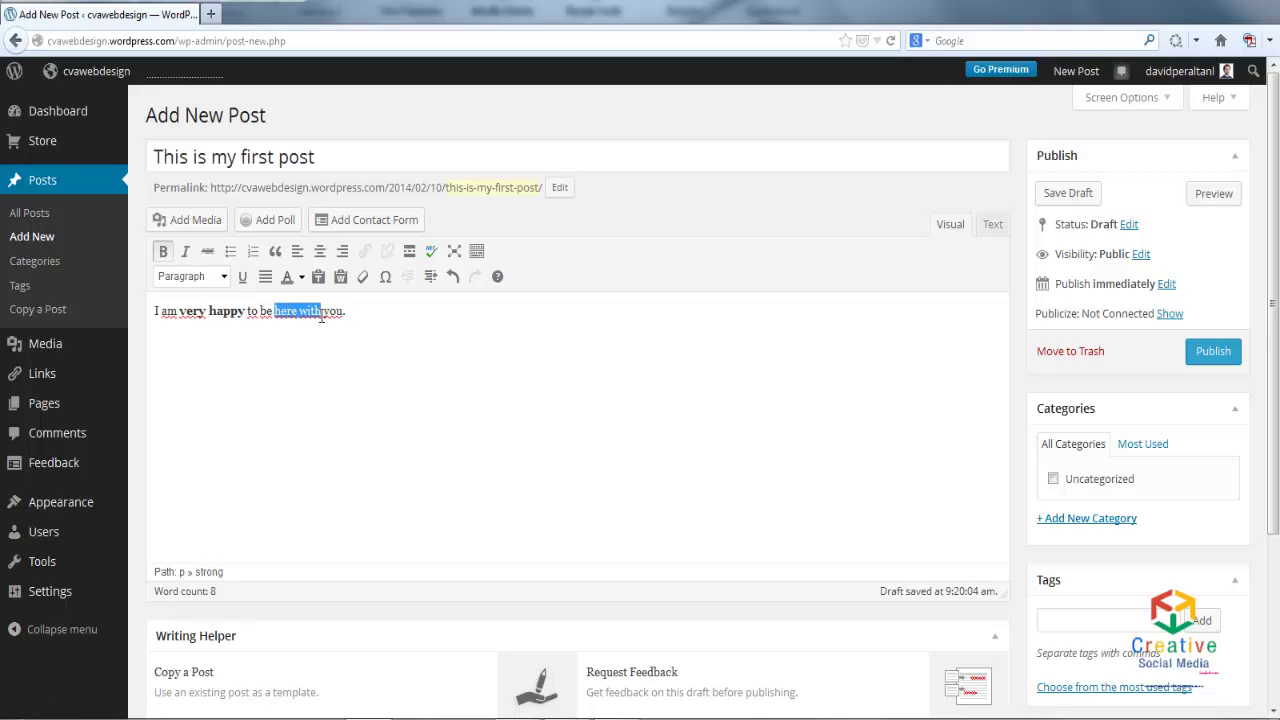
pyautogui.click(189, 252)
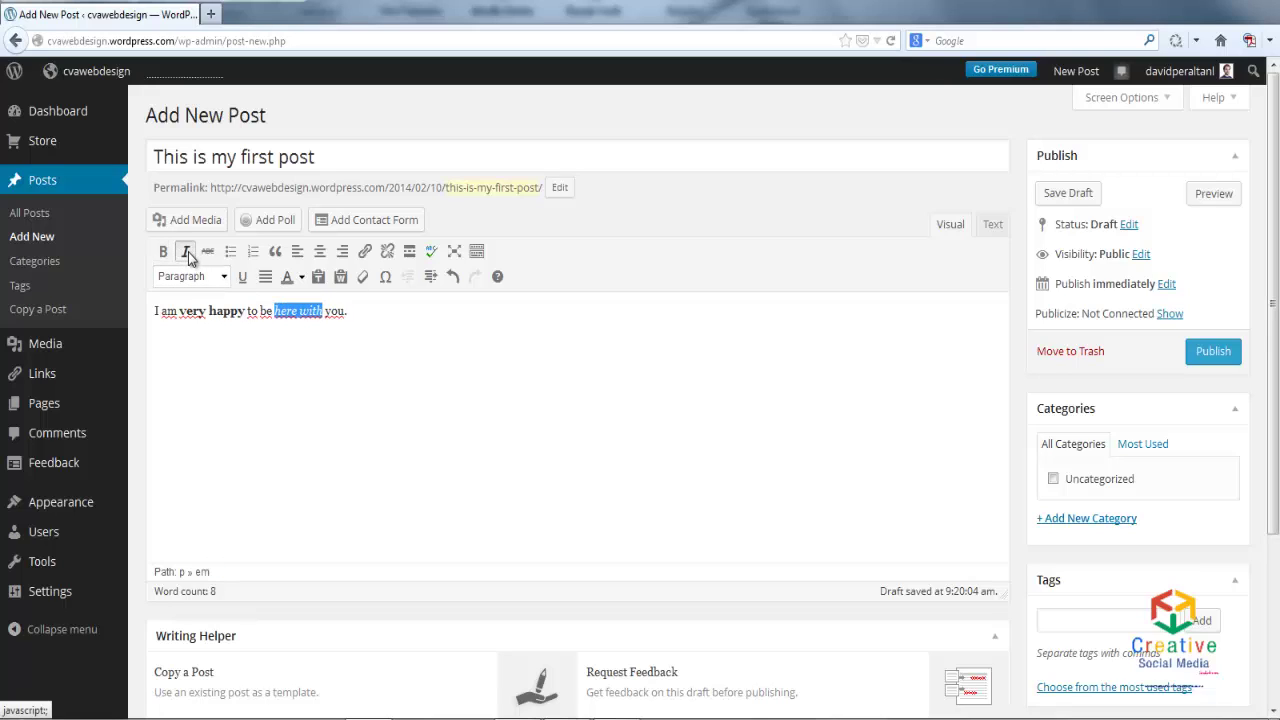
pyautogui.click(353, 324)
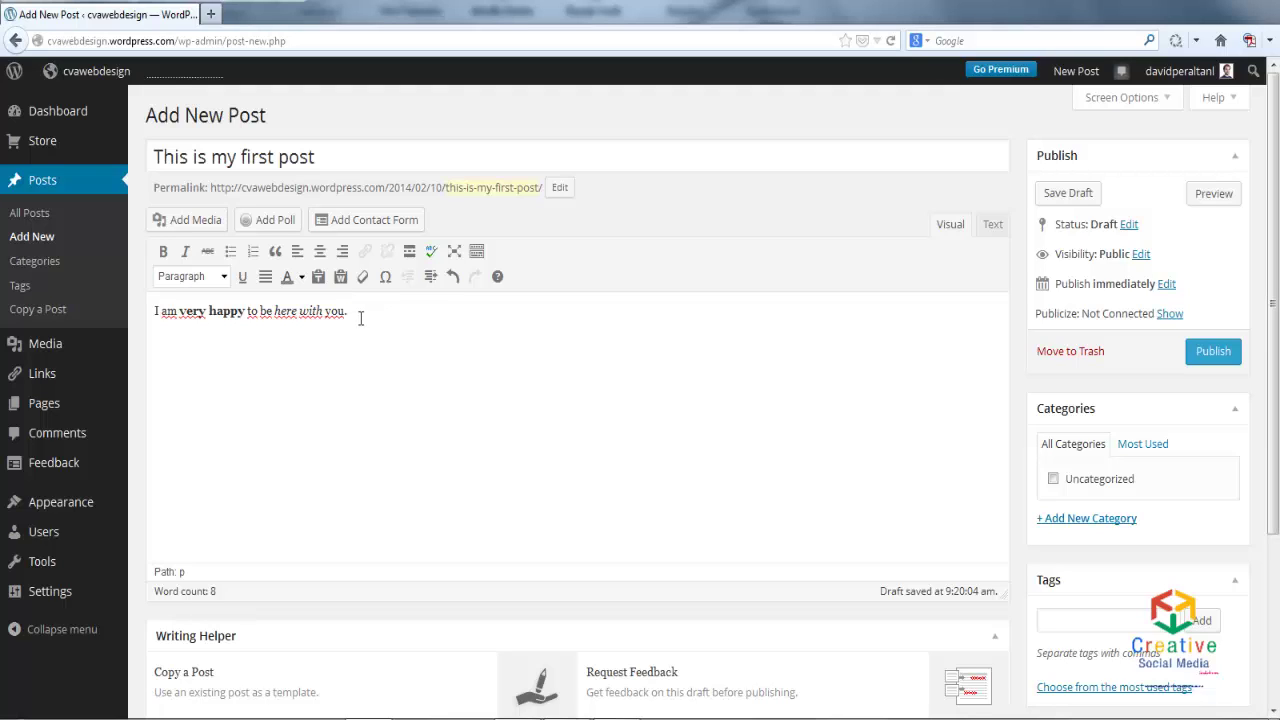
# Try centre and right alignment on the whole sentence and finish with it aligned left.
pyautogui.moveTo(350, 314); pyautogui.dragTo(156, 318)
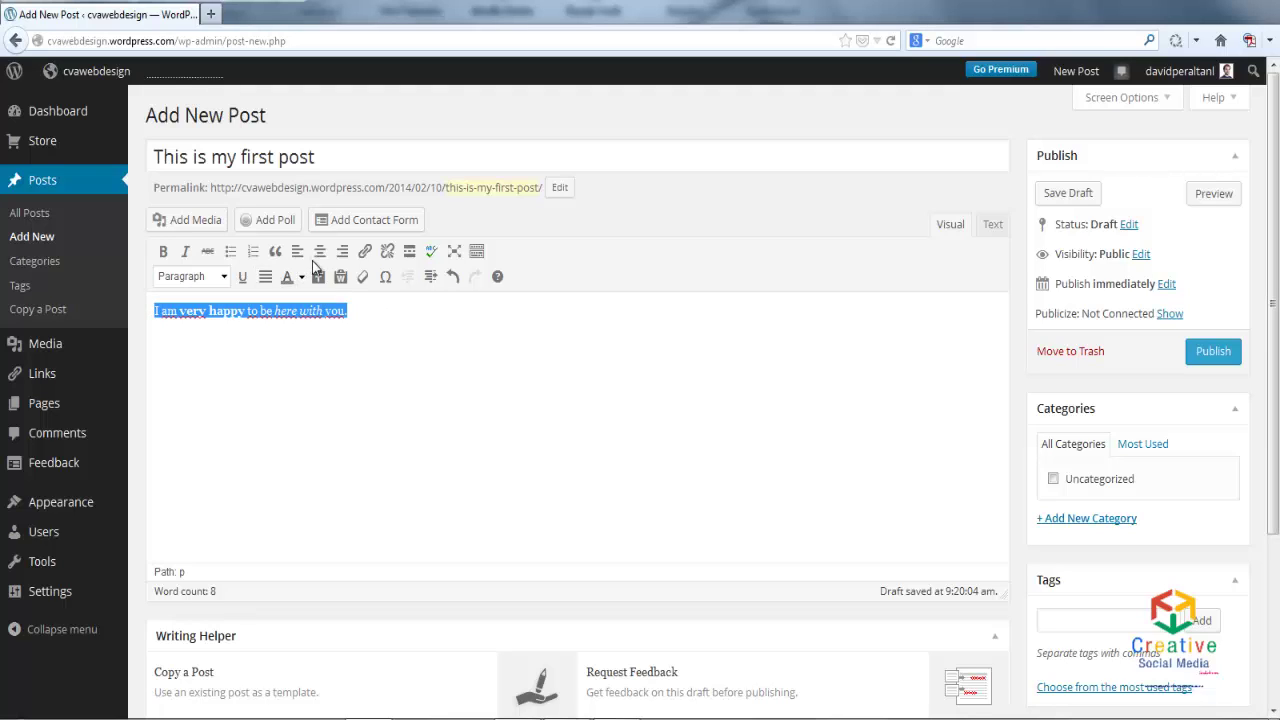
pyautogui.click(319, 255)
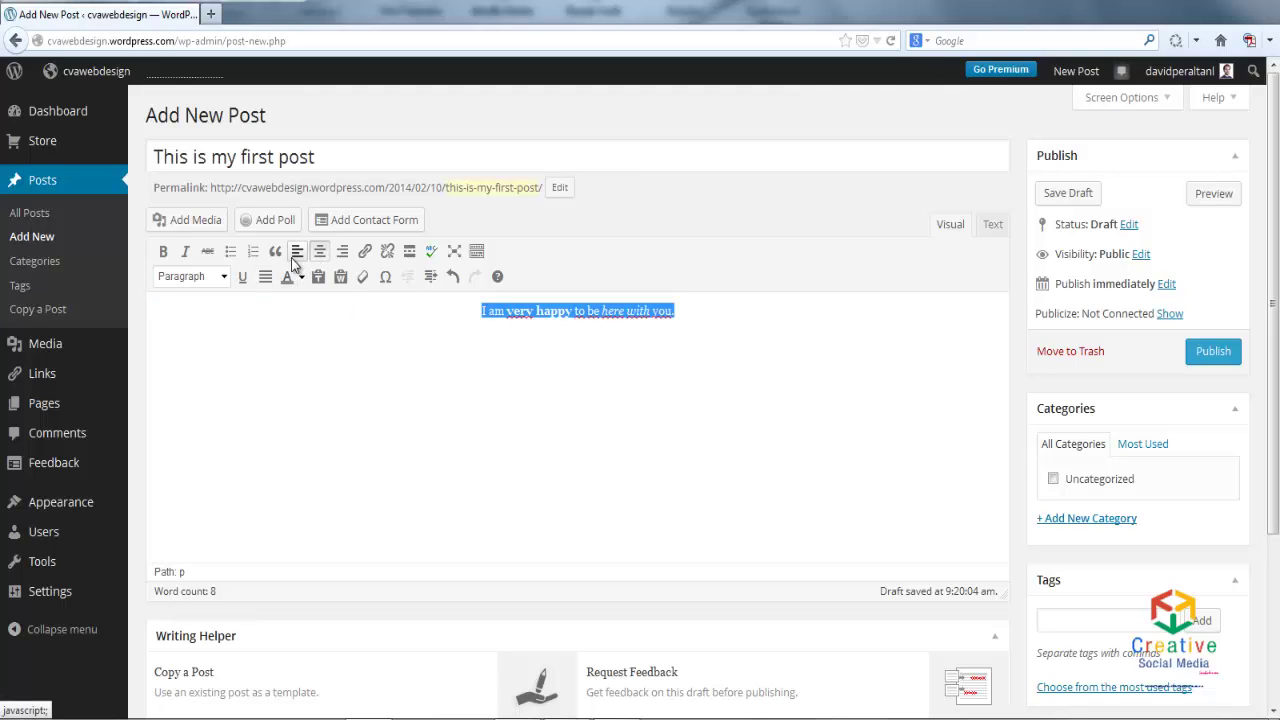
pyautogui.click(291, 258)
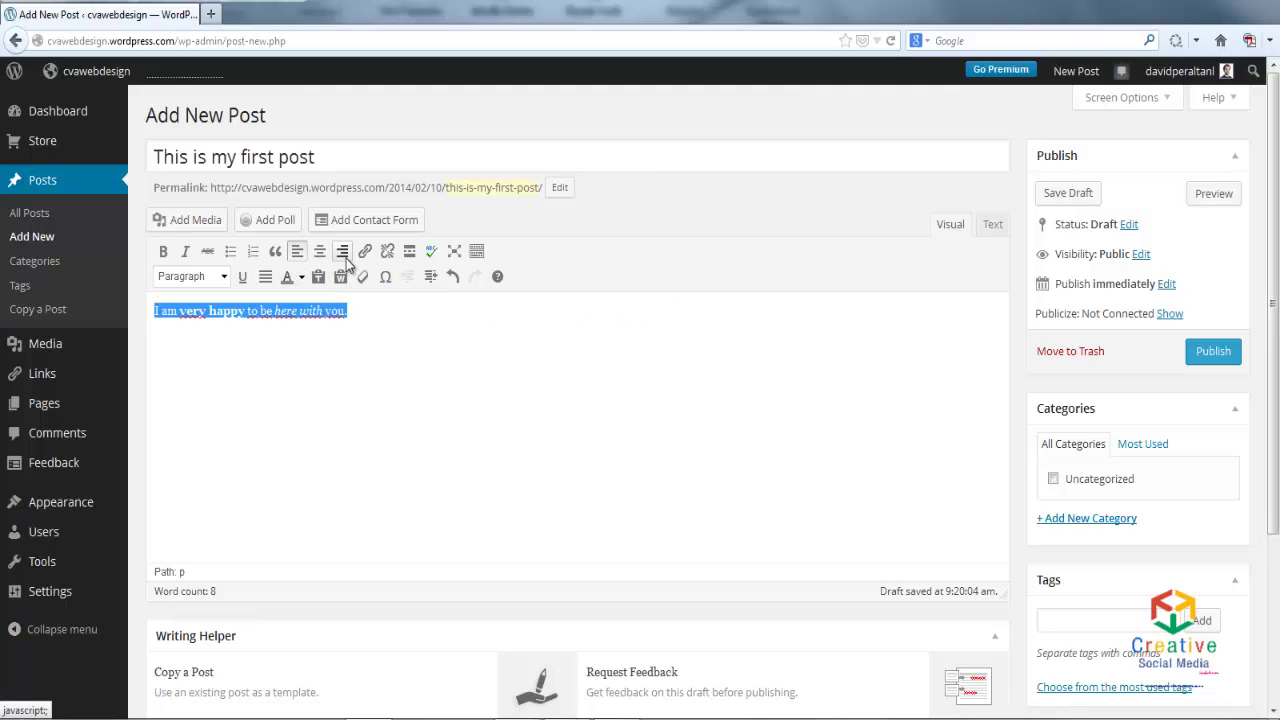
pyautogui.click(343, 256)
pyautogui.click(298, 254)
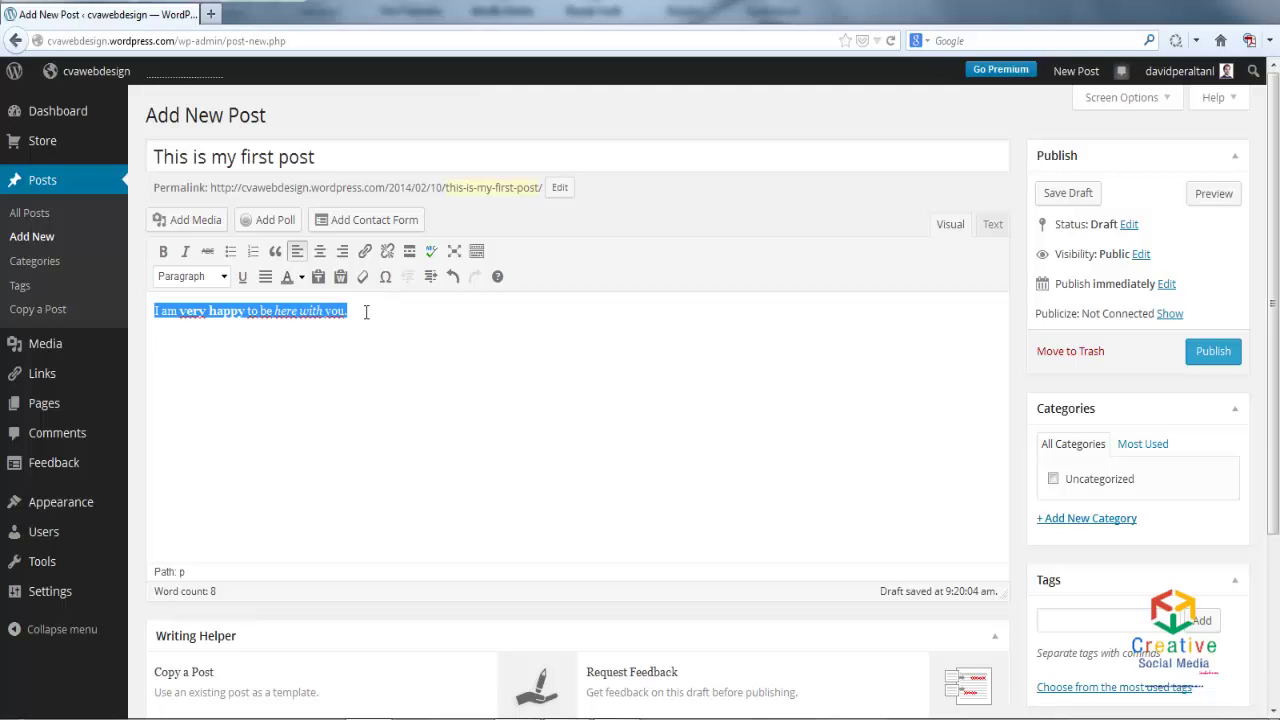
# Try the Heading 1 format on the sentence and set it back to Paragraph.
pyautogui.click(225, 282)
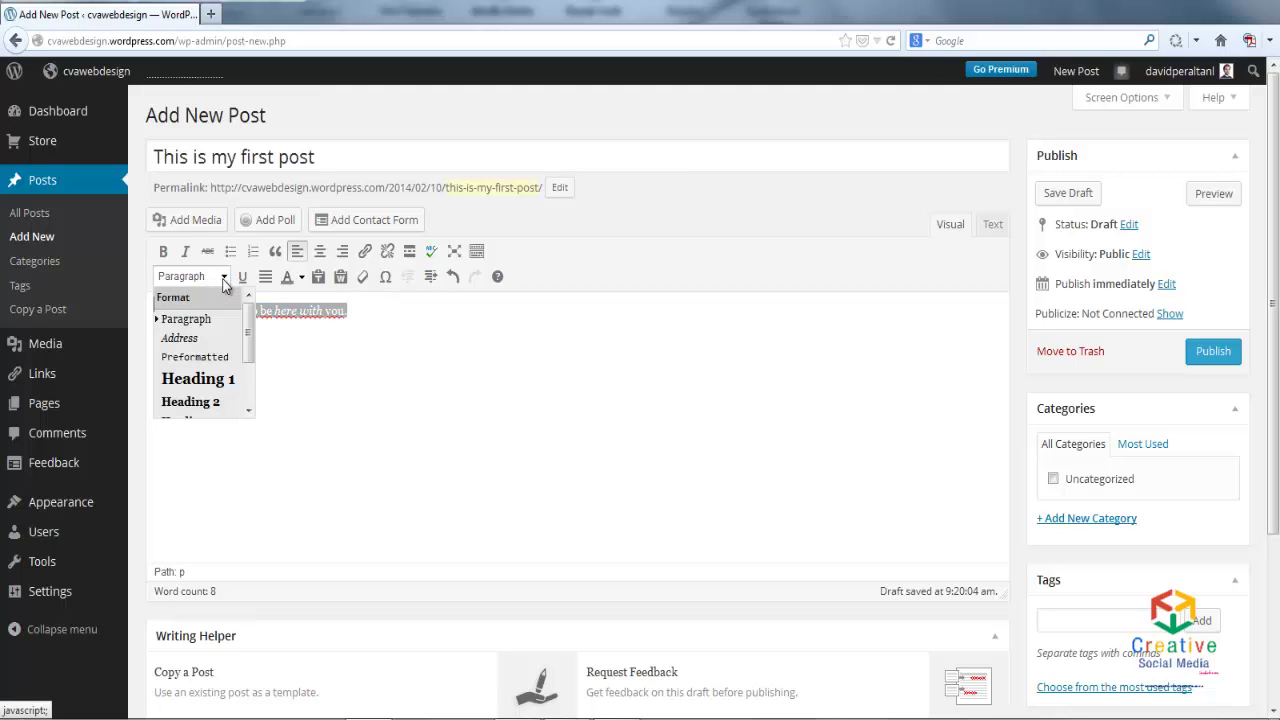
pyautogui.click(222, 390)
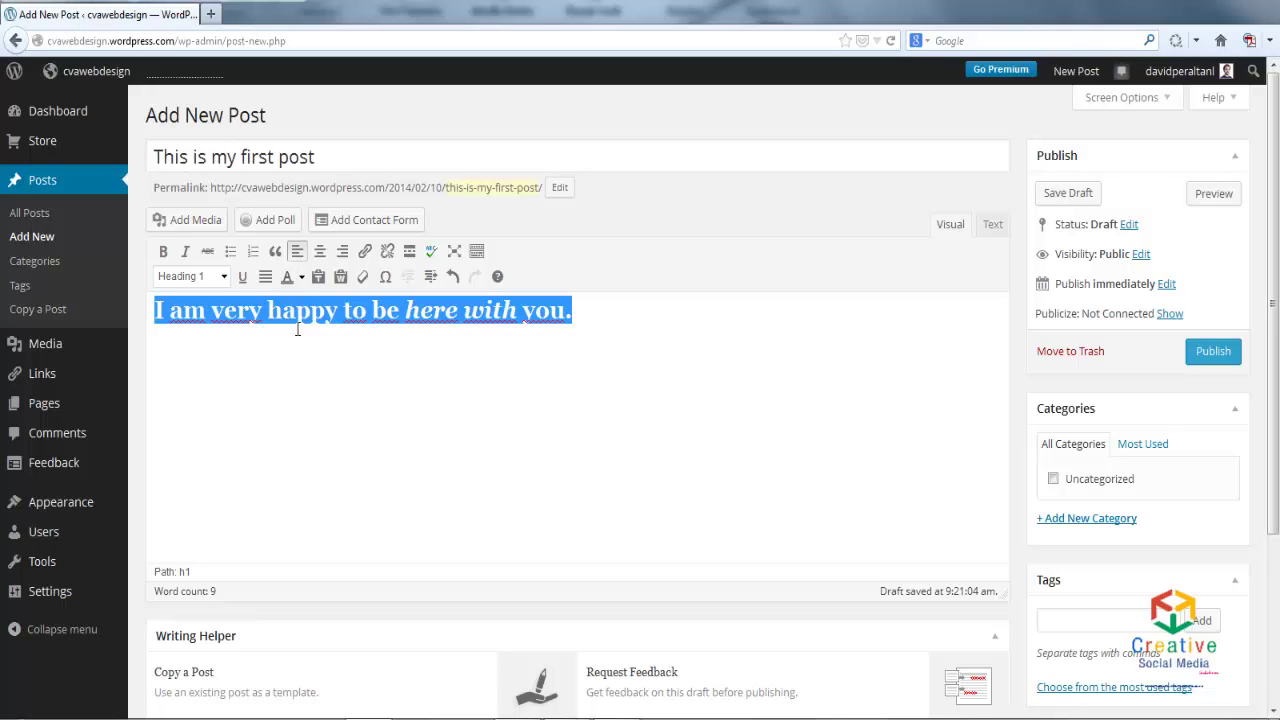
pyautogui.click(224, 277)
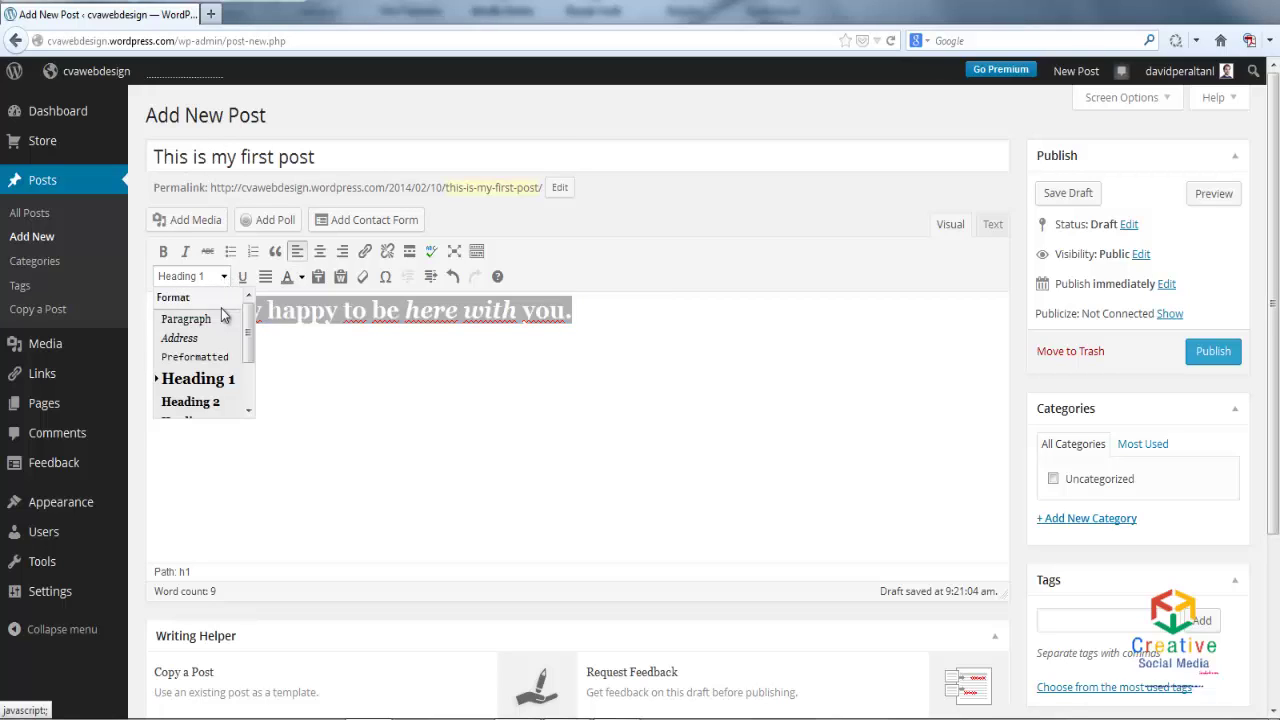
pyautogui.click(212, 320)
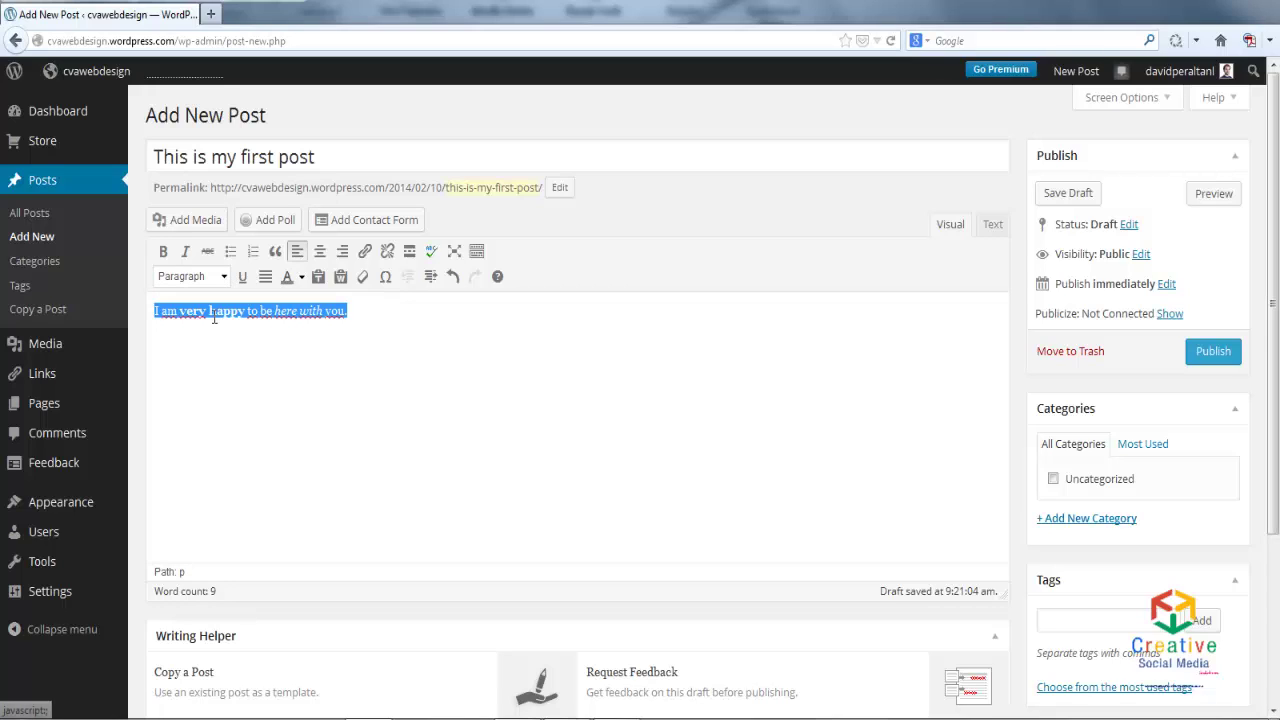
pyautogui.click(365, 311)
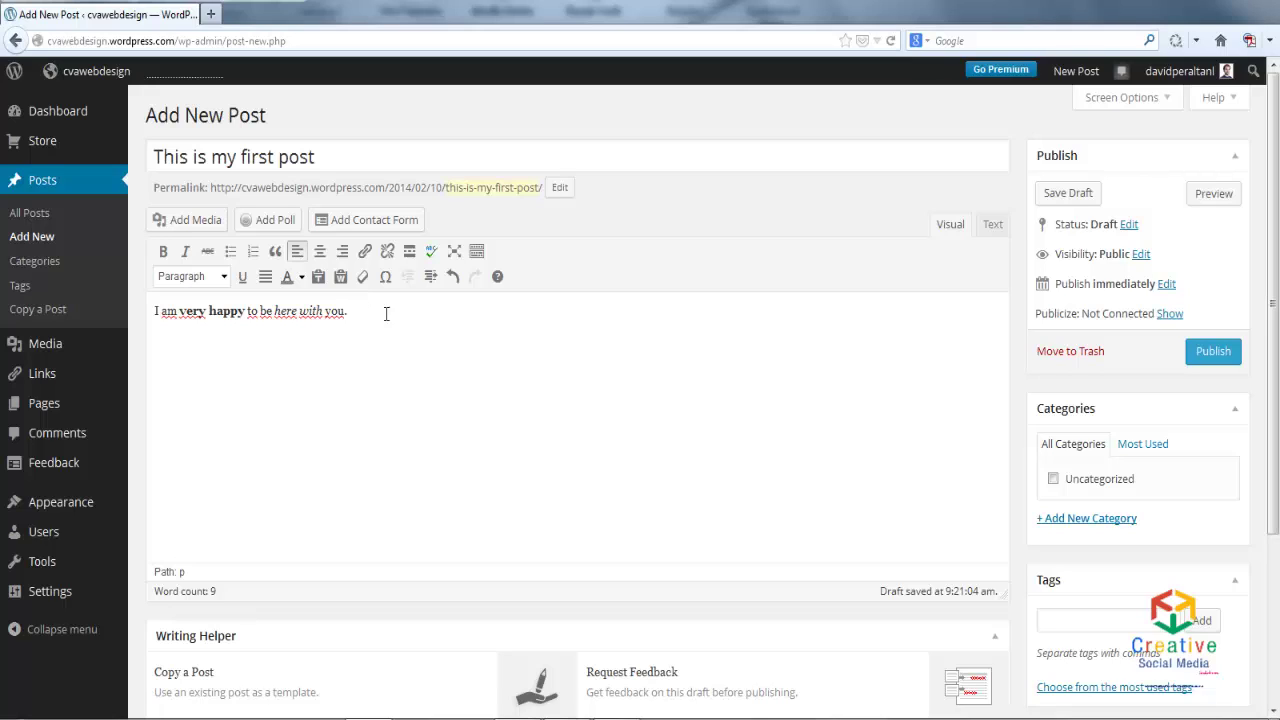
# In the post's HTML code, add a plain "strong" line below the sentence and check it in the visual view.
pyautogui.click(992, 226)
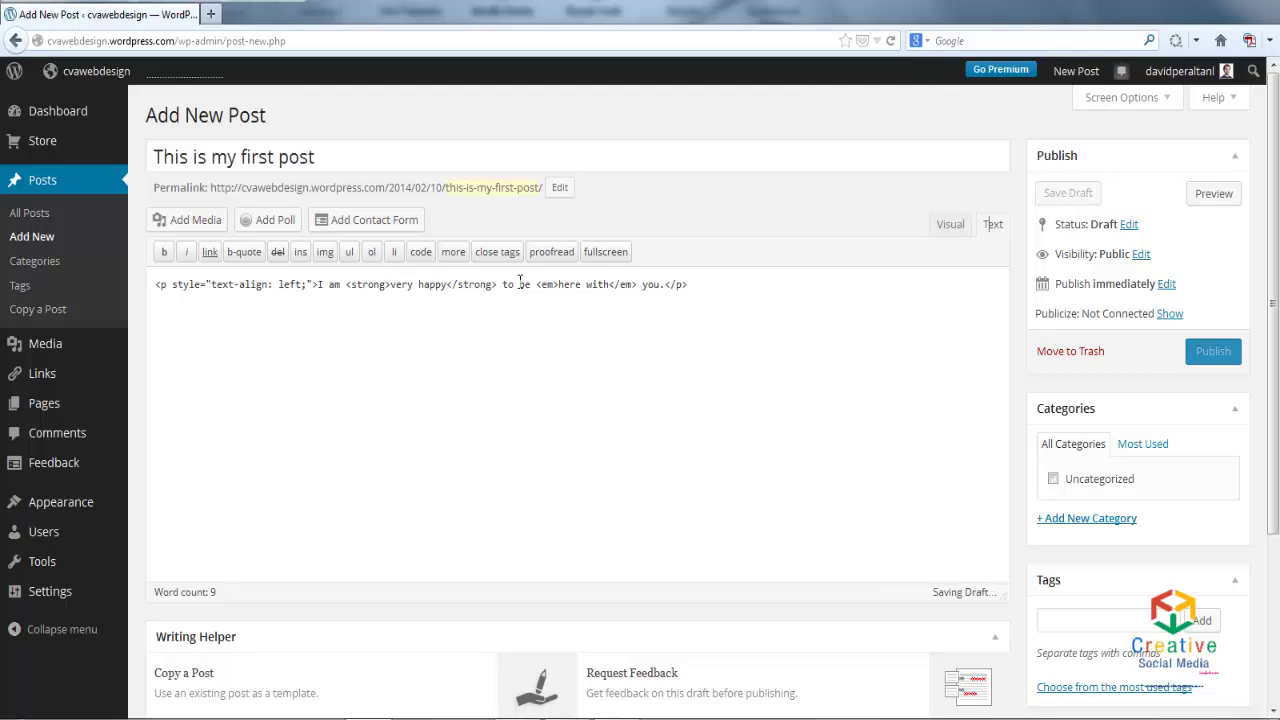
pyautogui.moveTo(343, 287); pyautogui.dragTo(497, 290)
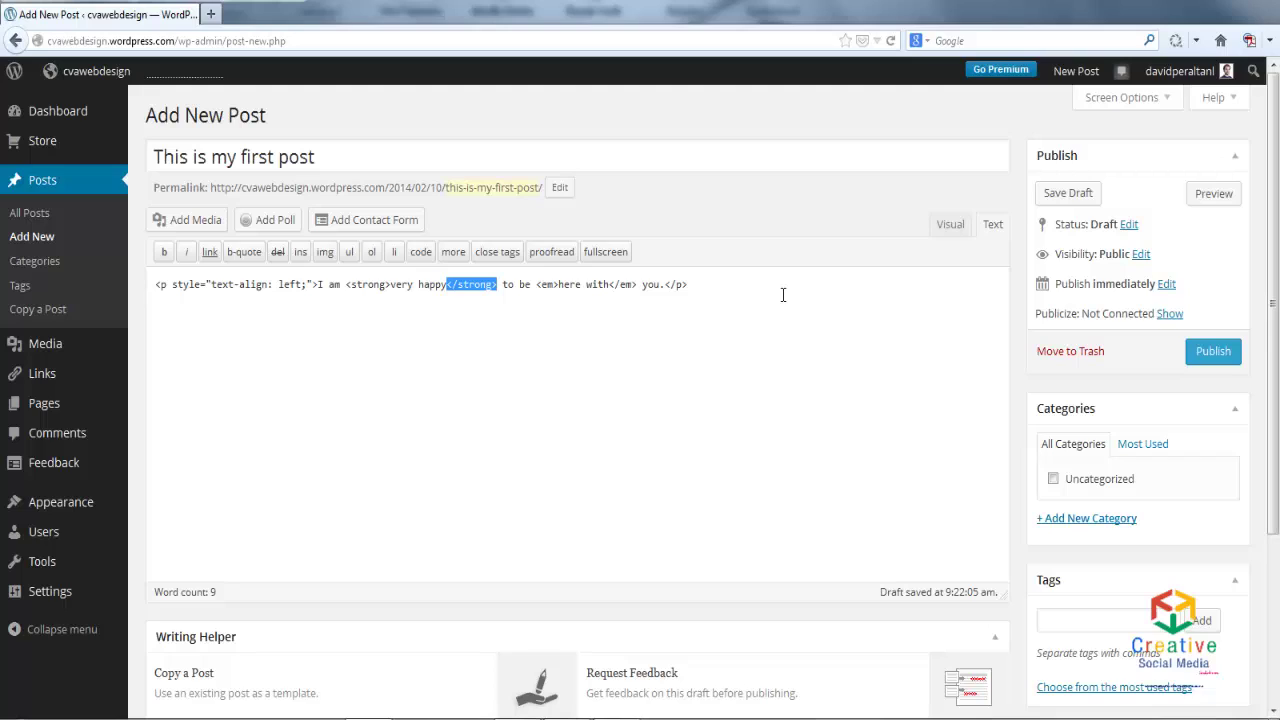
pyautogui.click(700, 296)
pyautogui.press('Return')
pyautogui.press('Return')
pyautogui.write('stro')
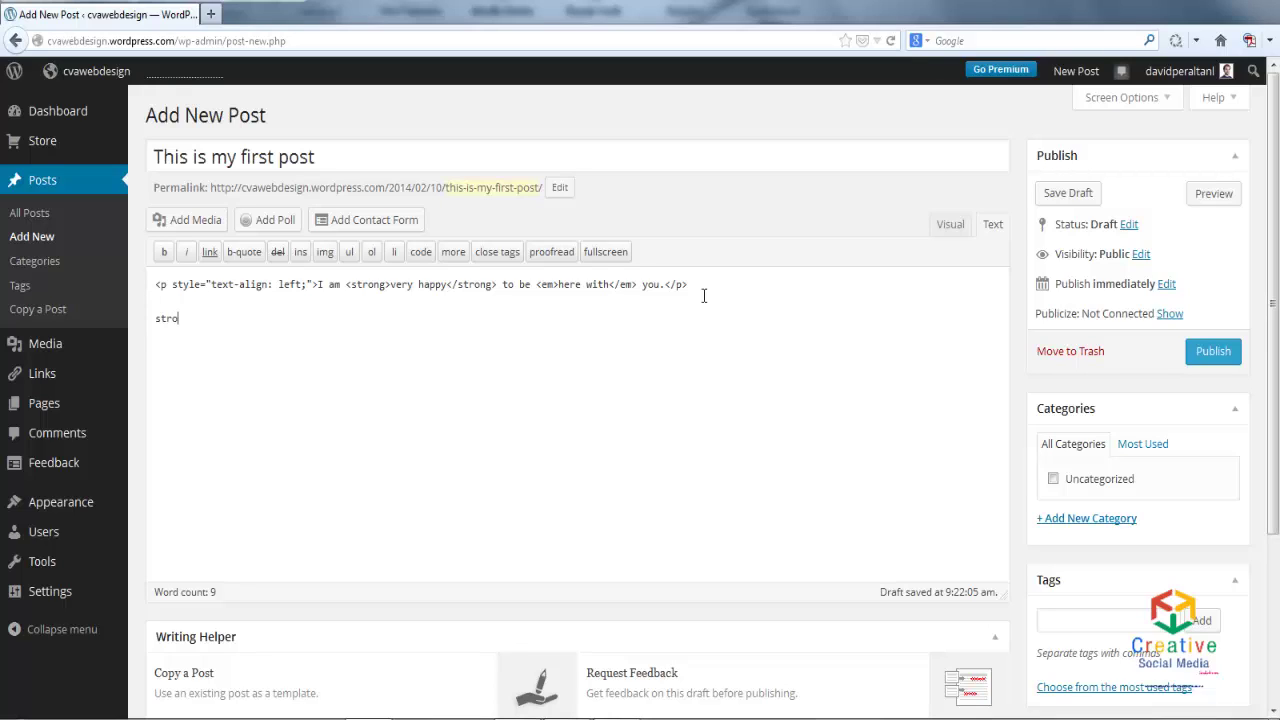
pyautogui.write('ng')
pyautogui.click(942, 231)
pyautogui.click(197, 344)
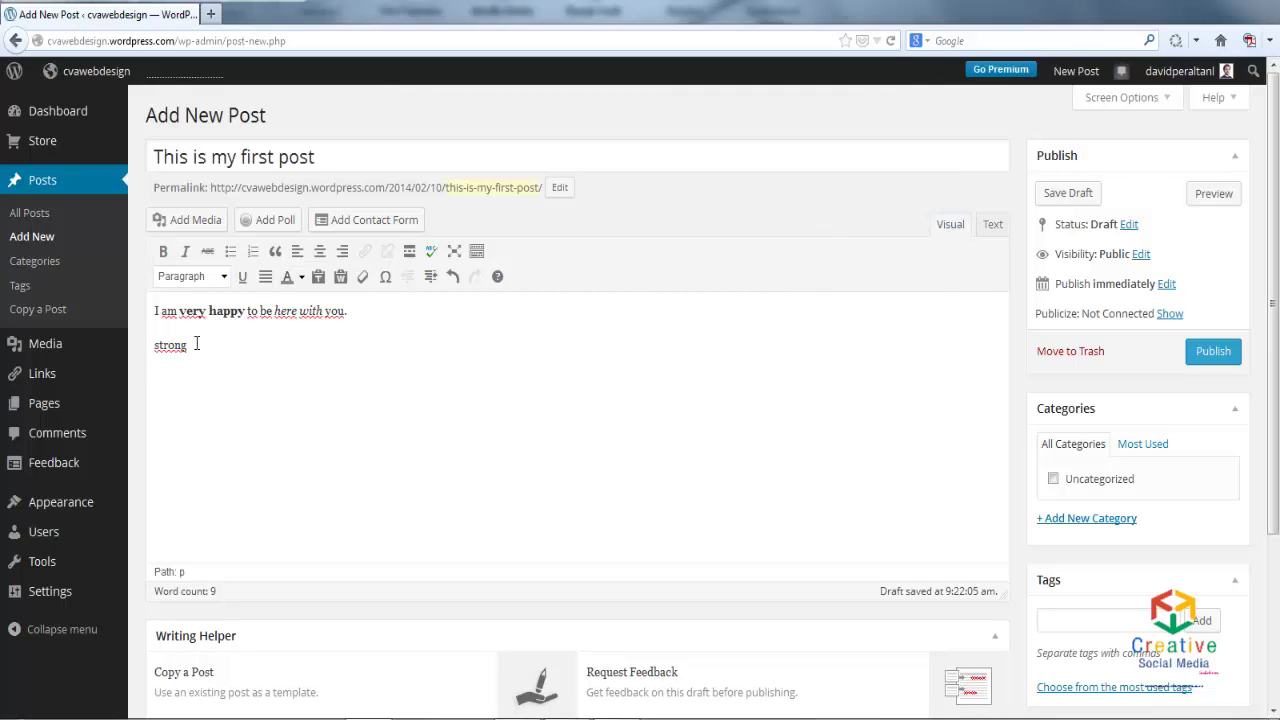
# Return to the post's HTML code and start a new line below "strong".
pyautogui.click(993, 228)
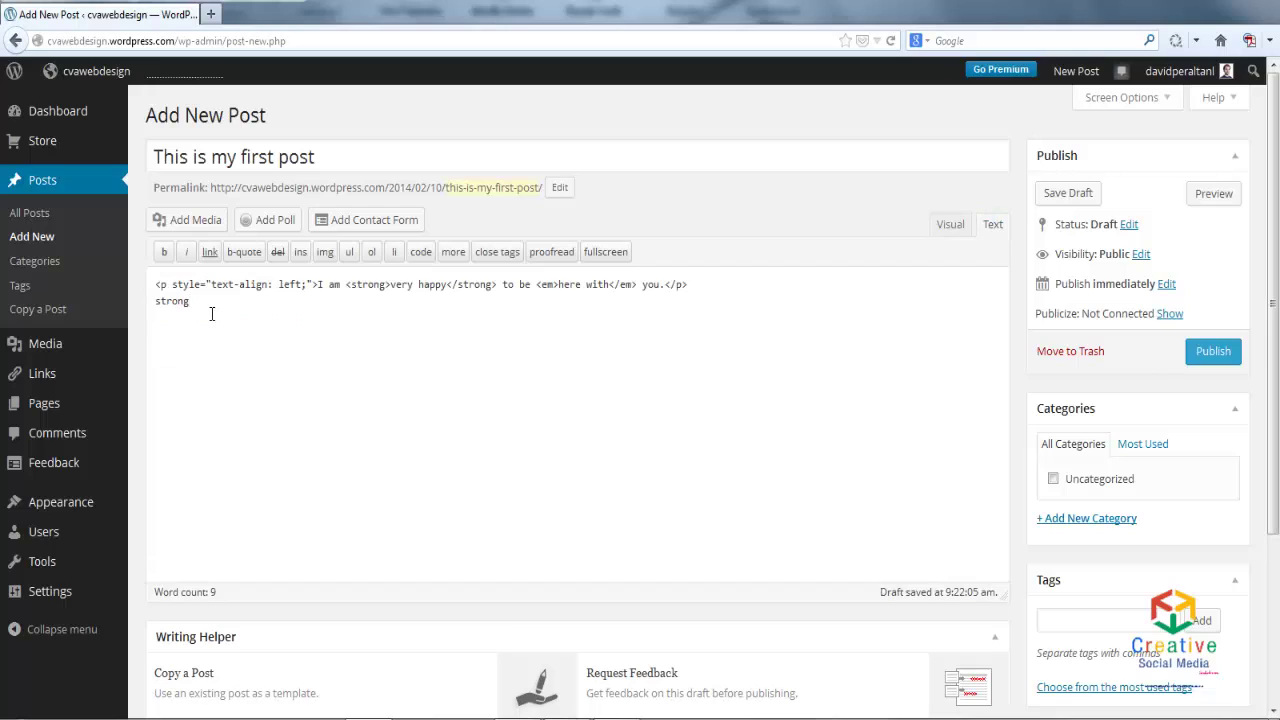
pyautogui.press('Return')
pyautogui.write(',strong')
pyautogui.press('BackSpace')
pyautogui.press('BackSpace')
pyautogui.press('BackSpace')
pyautogui.press('BackSpace')
pyautogui.press('BackSpace')
pyautogui.press('BackSpace')
pyautogui.press('BackSpace')
pyautogui.press('BackSpace')
# Write the word "hard" between opening and closing <strong> tags on the new line of the HTML code.
pyautogui.write('<')
pyautogui.write('stro')
pyautogui.write('ng')
pyautogui.write('>')
pyautogui.write(' hard')
pyautogui.write(' <')
pyautogui.write('/stro')
pyautogui.write('ng')
pyautogui.write('>')
# Remove the spaces on both sides of "hard" inside its tags and show the result in the visual view.
pyautogui.click(207, 317)
pyautogui.press('BackSpace')
pyautogui.click(229, 318)
pyautogui.press('BackSpace')
pyautogui.click(950, 224)
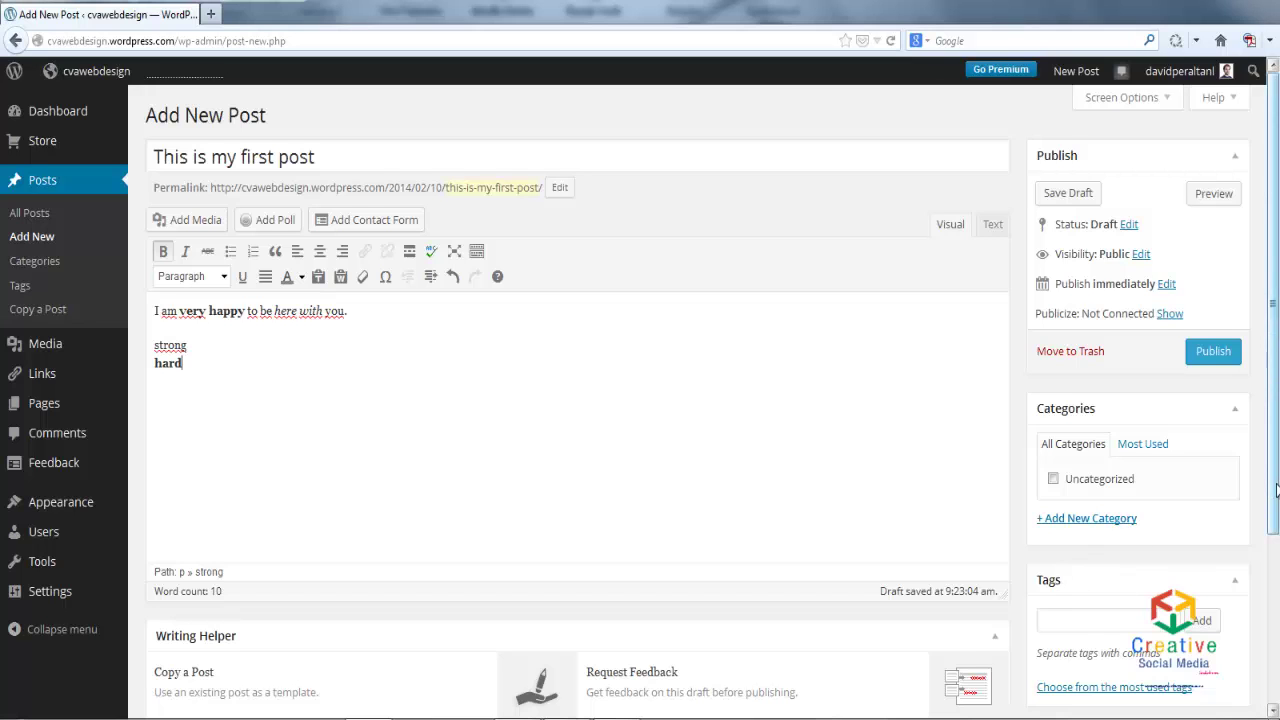
# Add the tags "first post" and "happy" to the post.
pyautogui.scroll(-1, 1276, 490)
pyautogui.click(1123, 558)
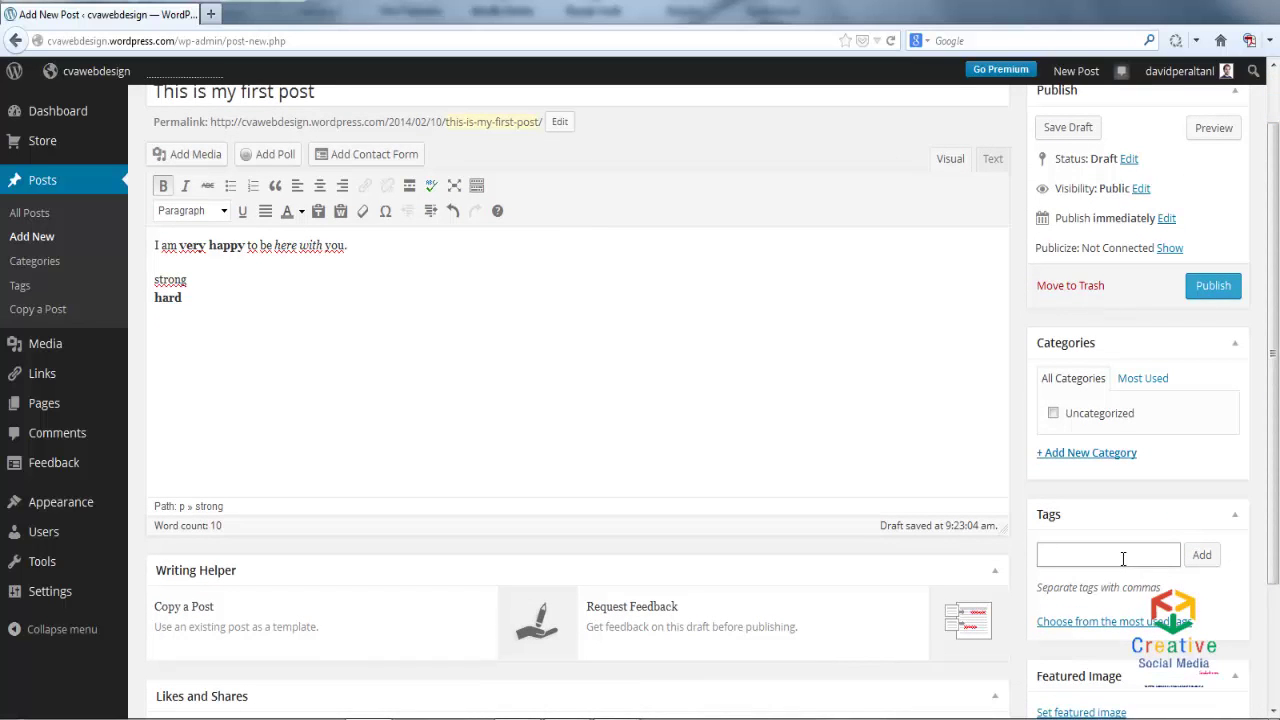
pyautogui.write('first post')
pyautogui.click(1206, 557)
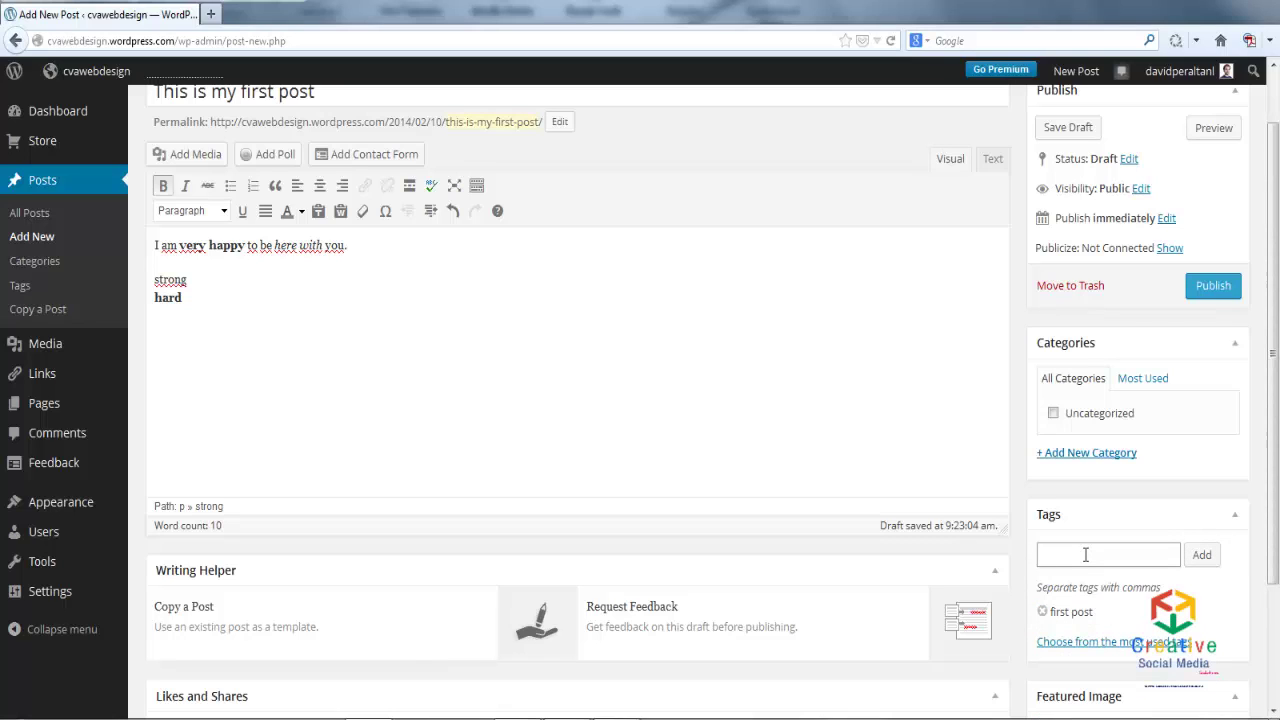
pyautogui.write('happy')
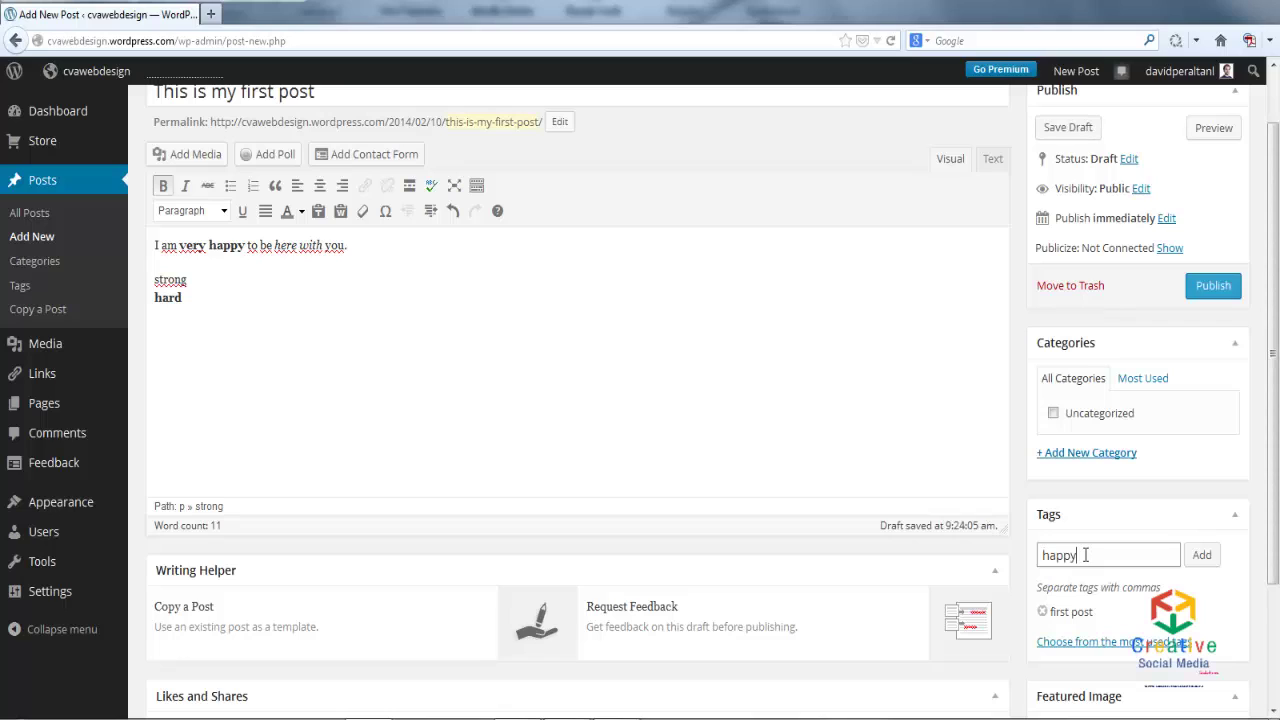
pyautogui.click(1205, 558)
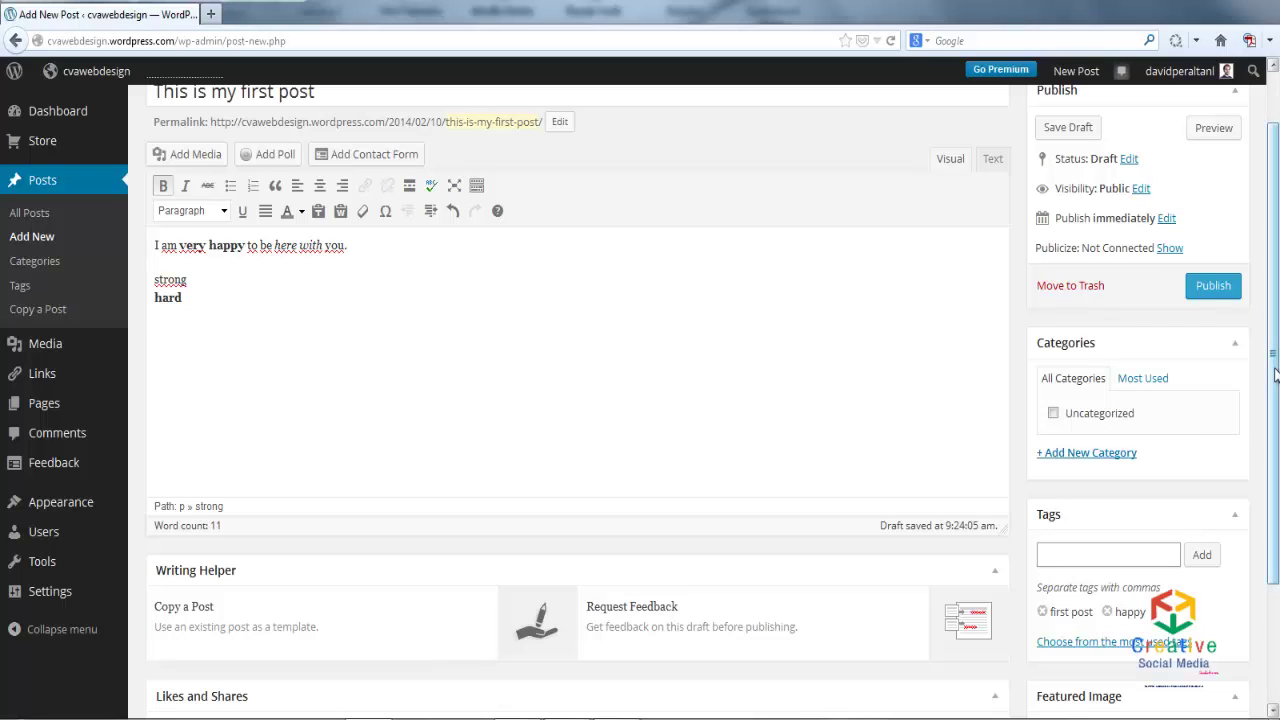
# Check the publish date options without changing them, and publish the post immediately.
pyautogui.moveTo(1275, 376); pyautogui.dragTo(1275, 511)
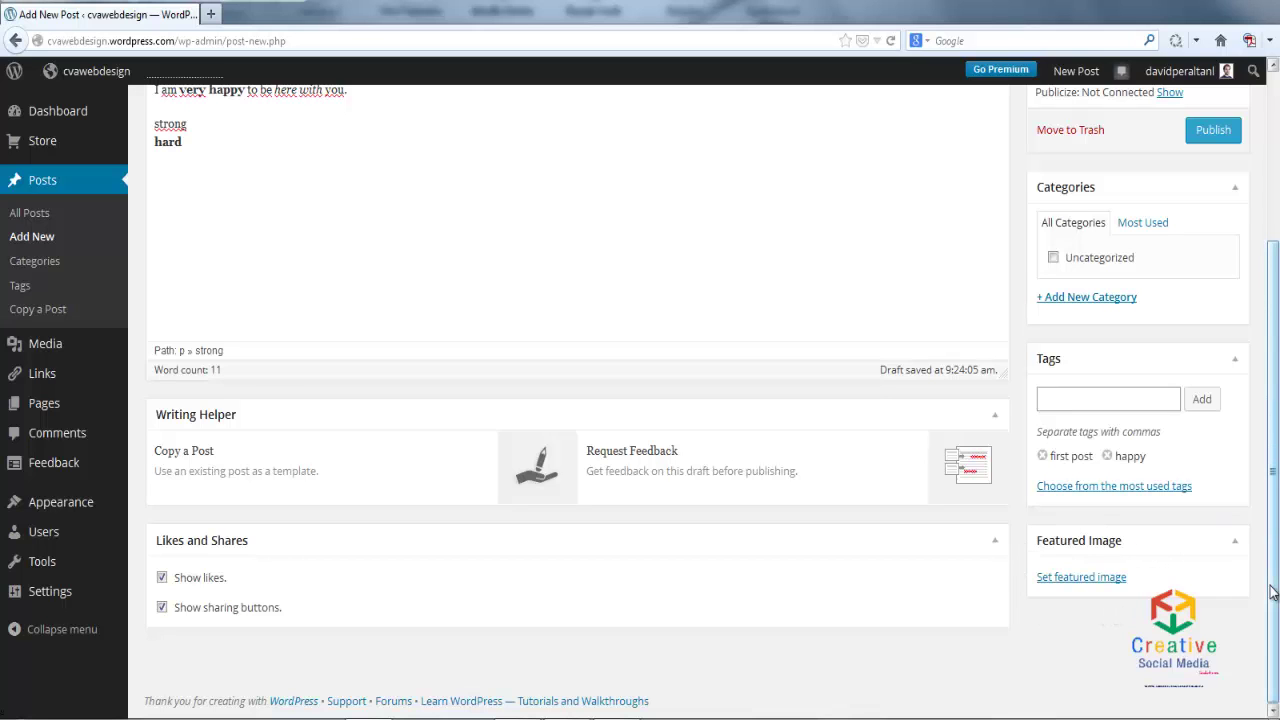
pyautogui.moveTo(1272, 592); pyautogui.dragTo(1274, 400)
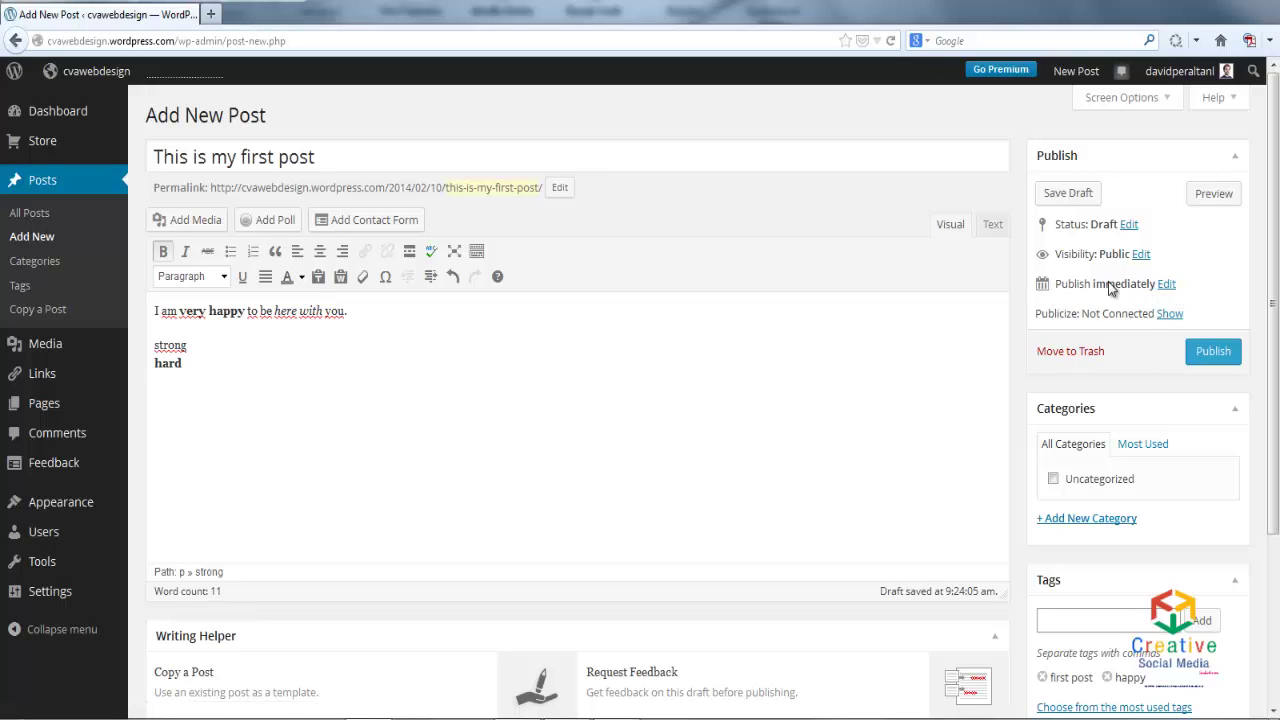
pyautogui.click(1165, 286)
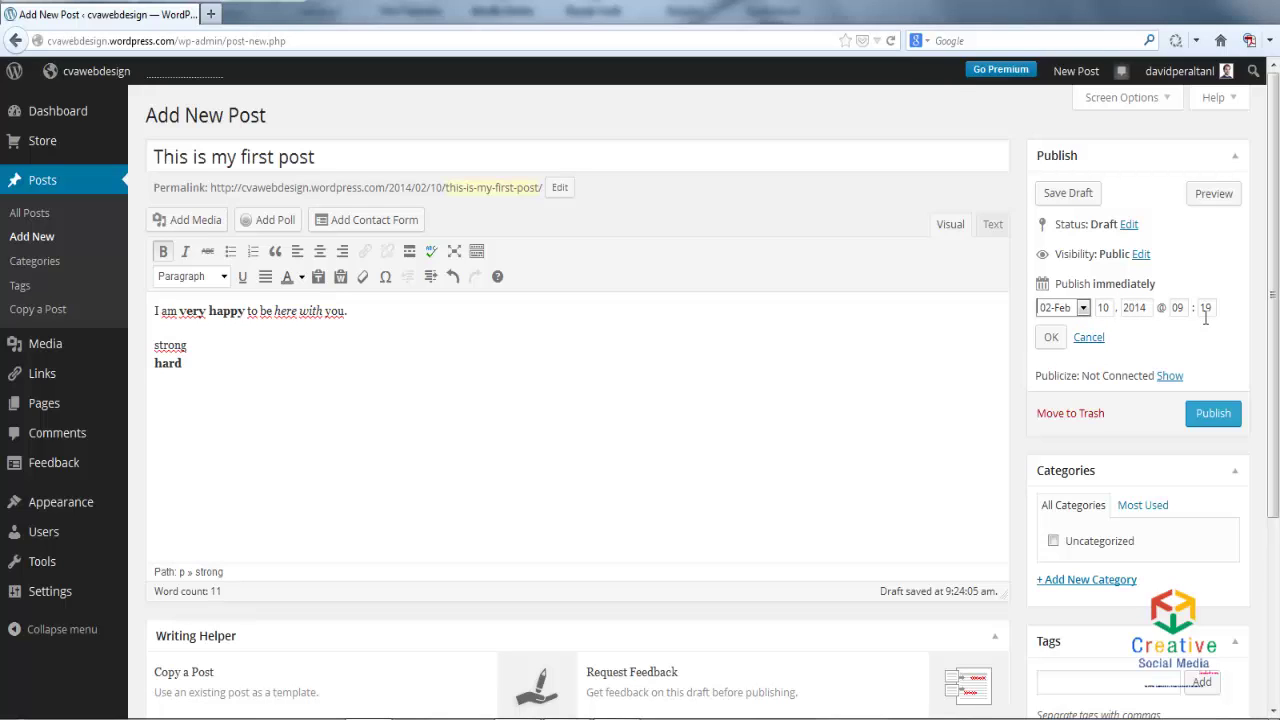
pyautogui.click(1092, 339)
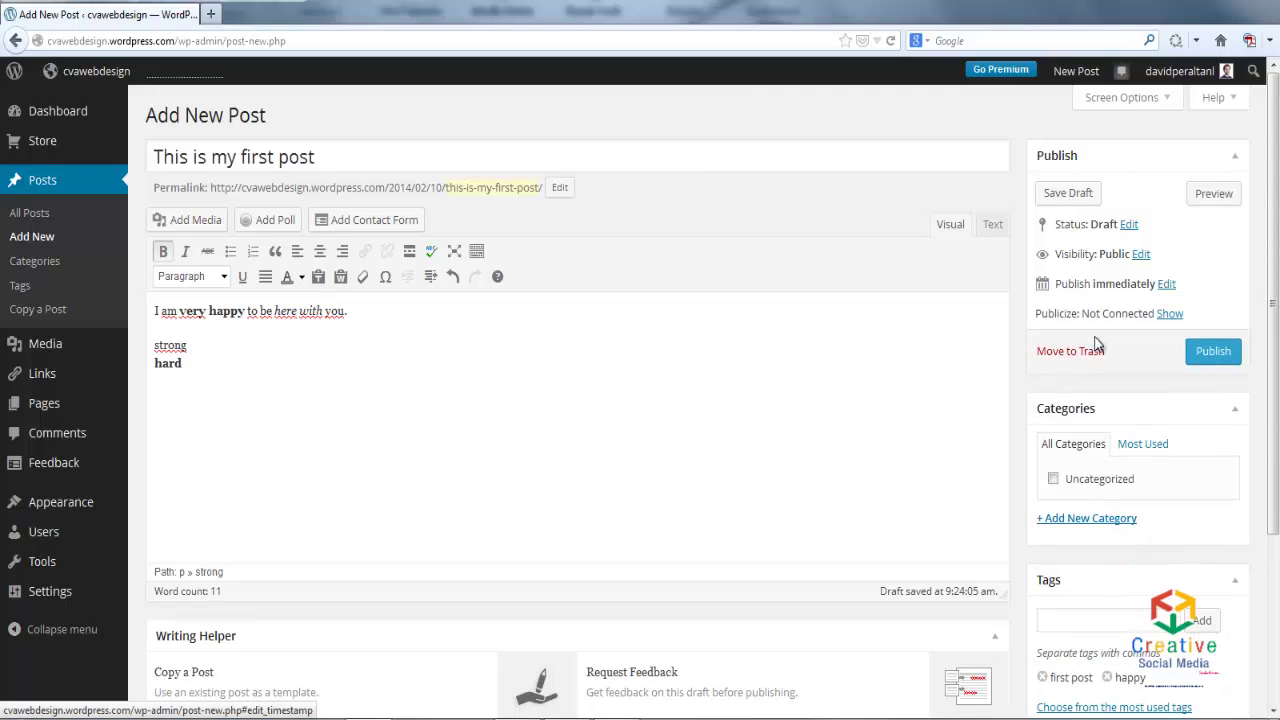
pyautogui.click(1234, 361)
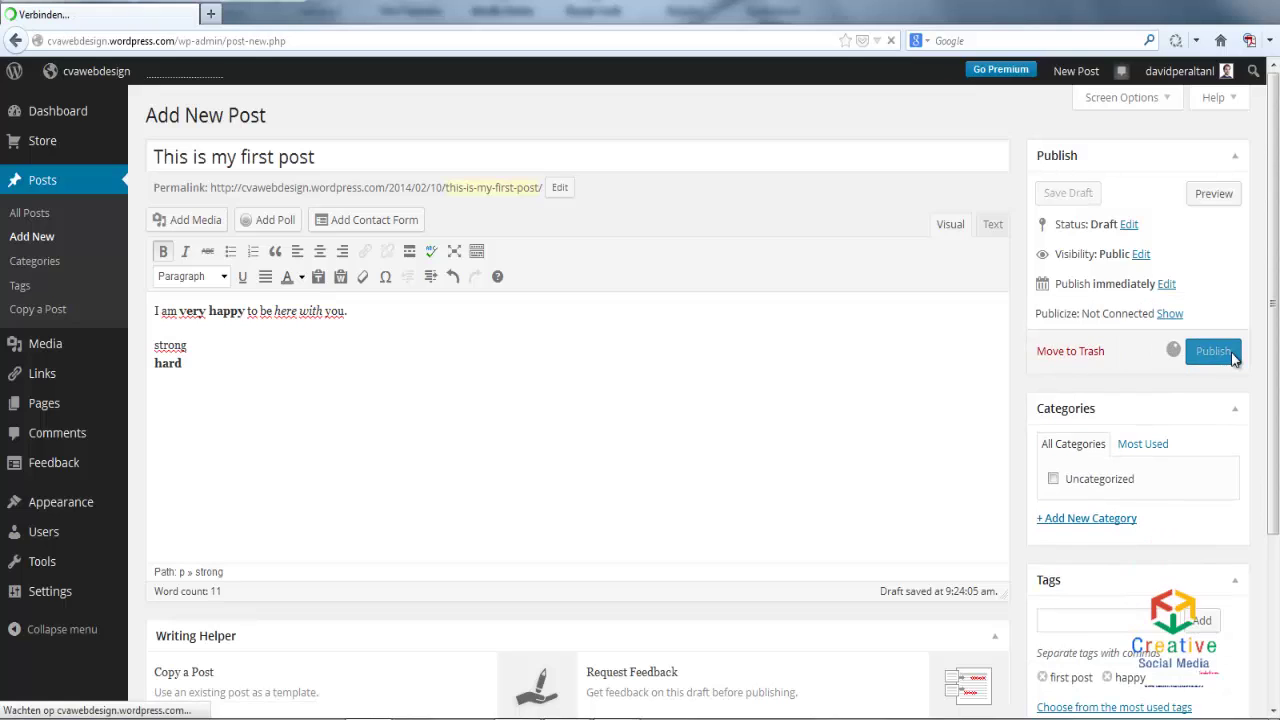